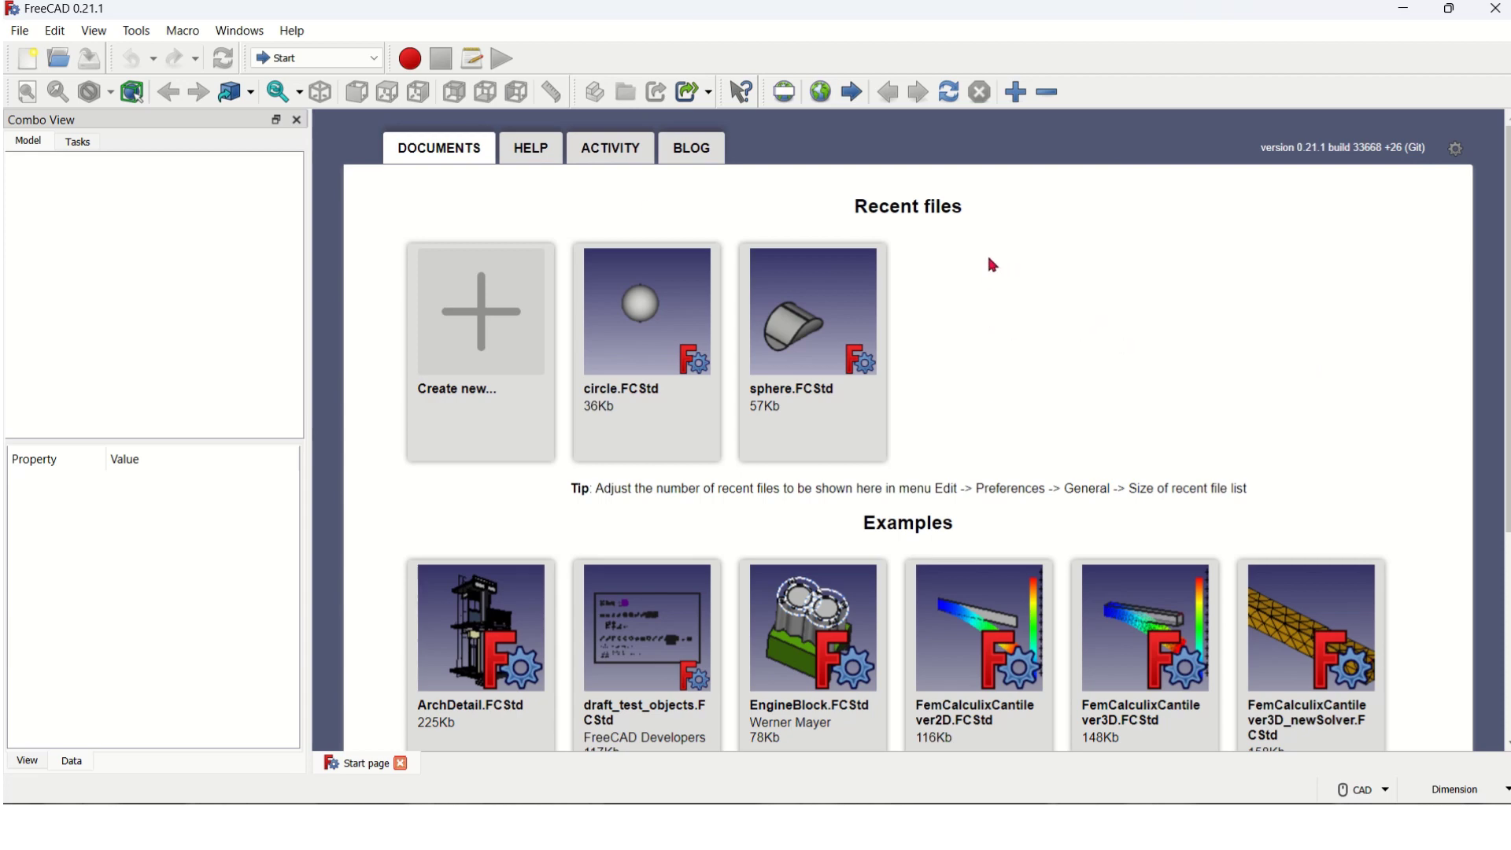
Create a new empty document, Unnamed, from the Start page
{"action": "left_click", "coordinate": [459, 357]}
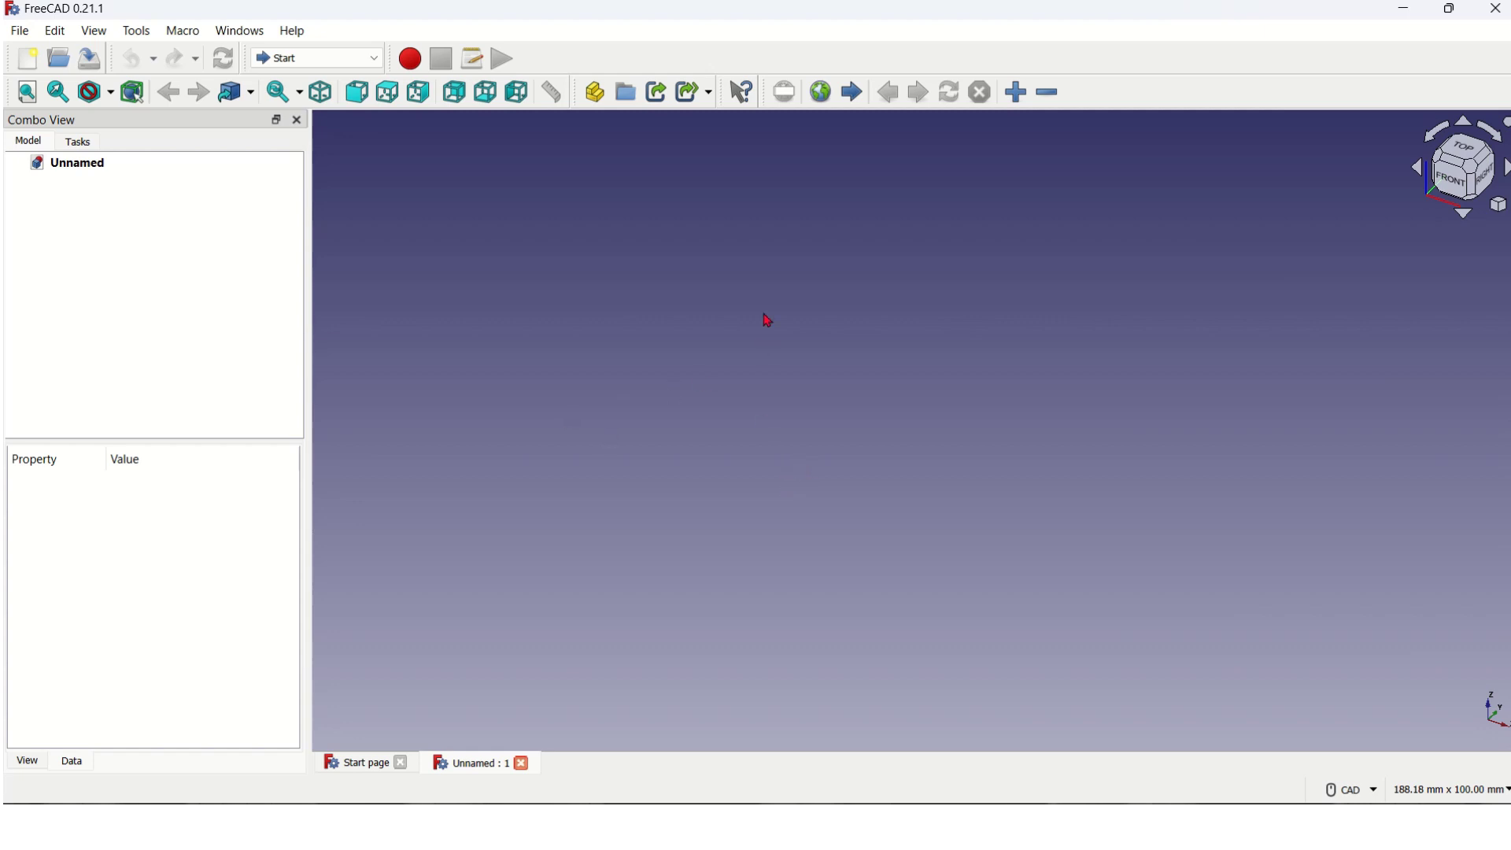
Switch the active workbench to Part Design
{"action": "left_click", "coordinate": [320, 58]}
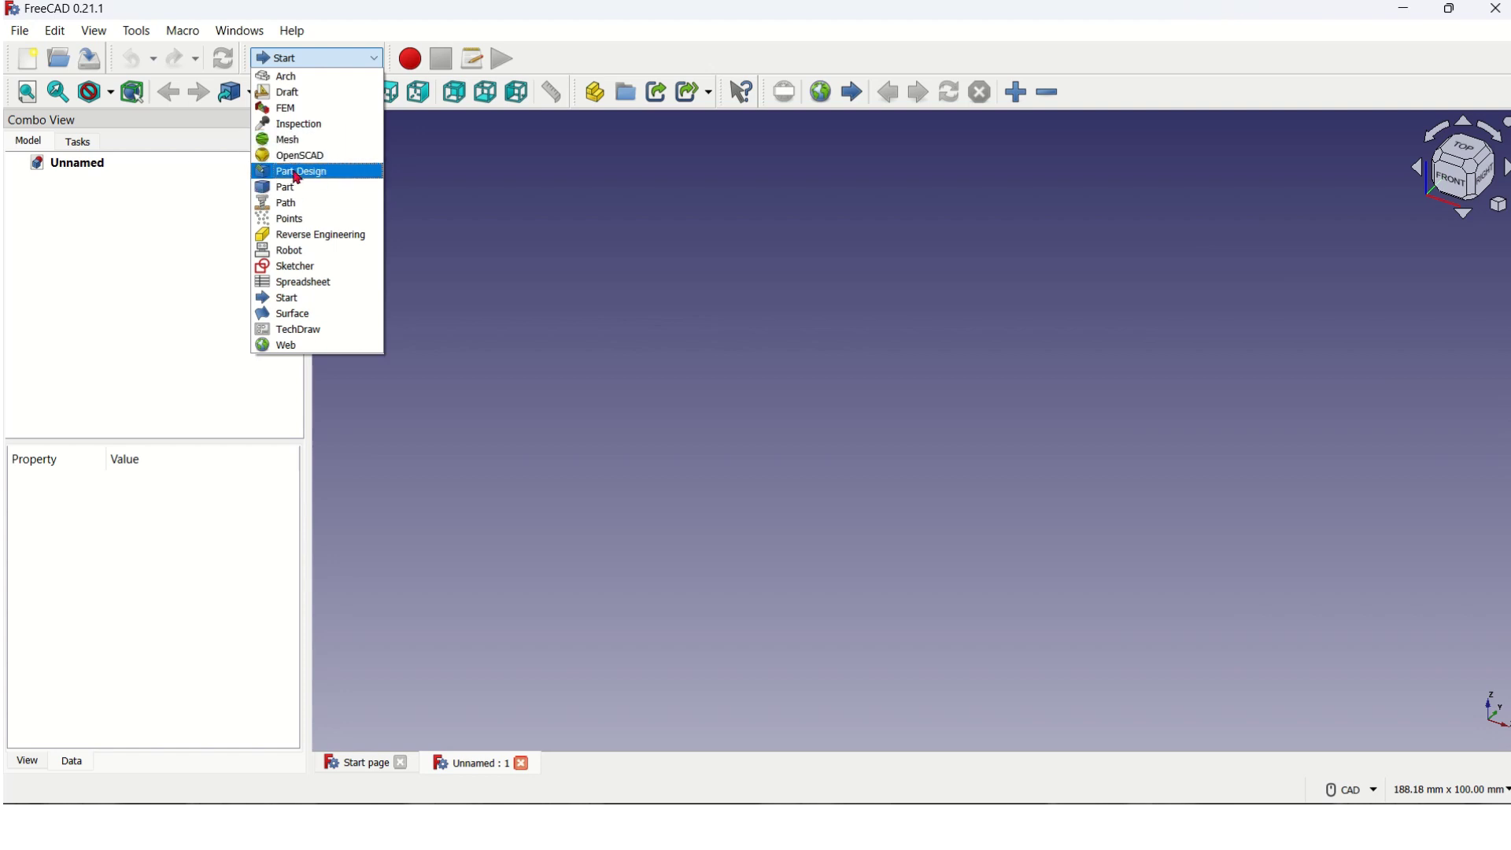
{"action": "left_click", "coordinate": [297, 171]}
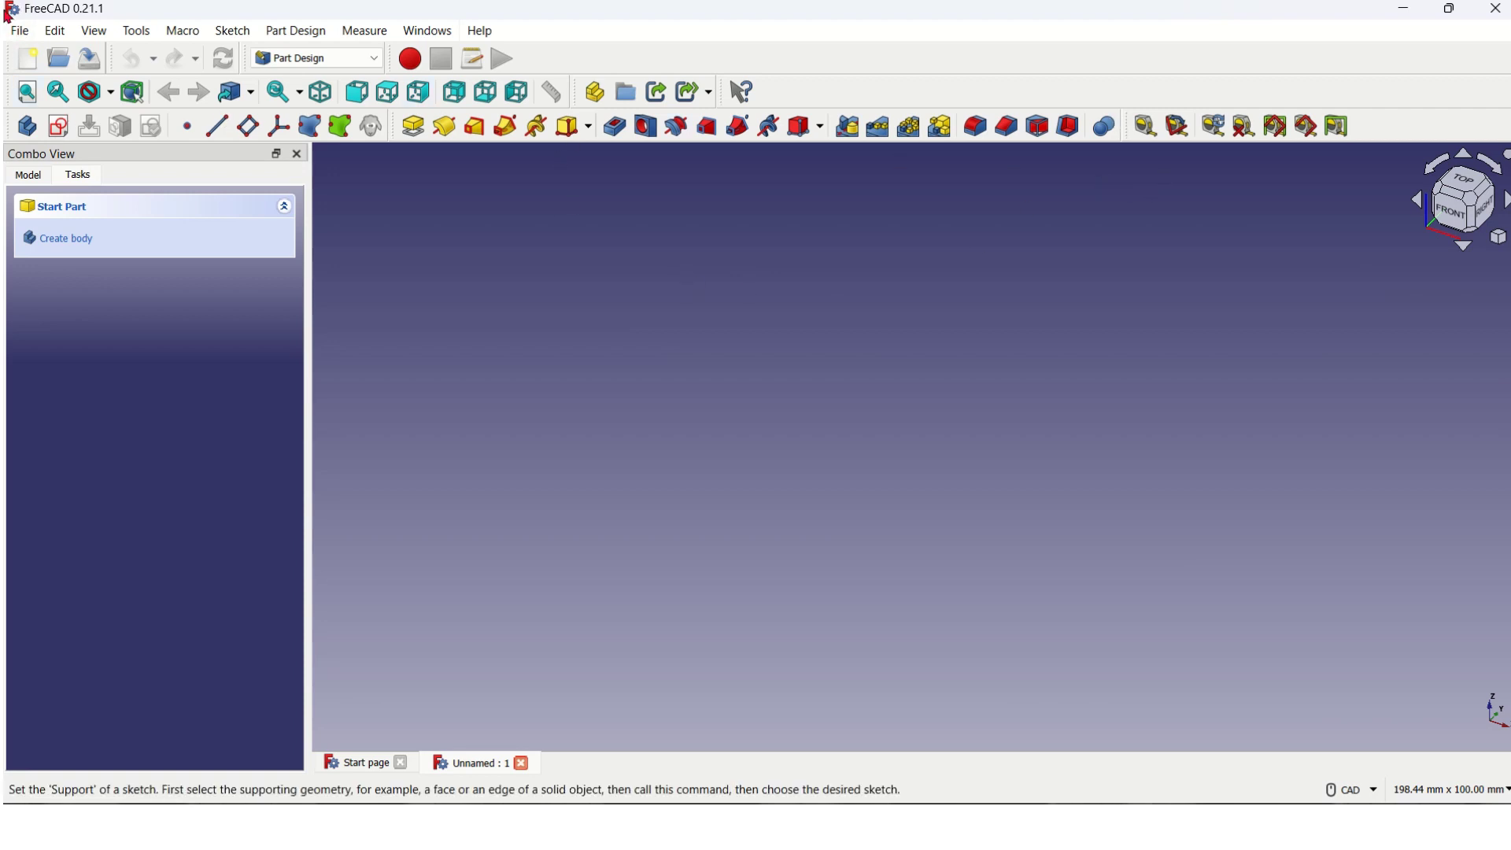
Create a new body and an empty sketch placed on the XY-plane
{"action": "left_click", "coordinate": [59, 125]}
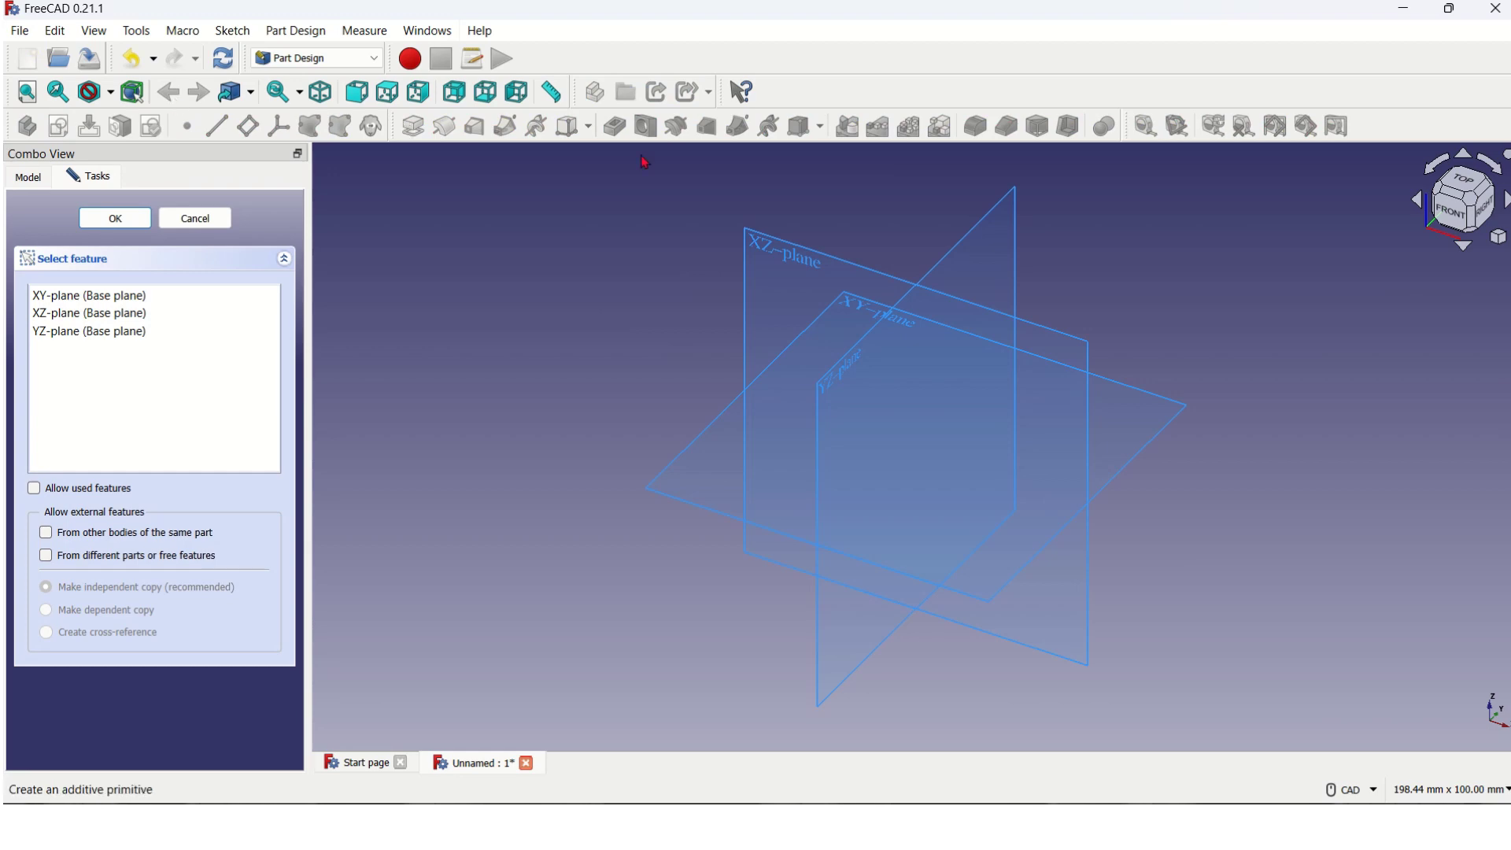
{"action": "left_click", "coordinate": [847, 305]}
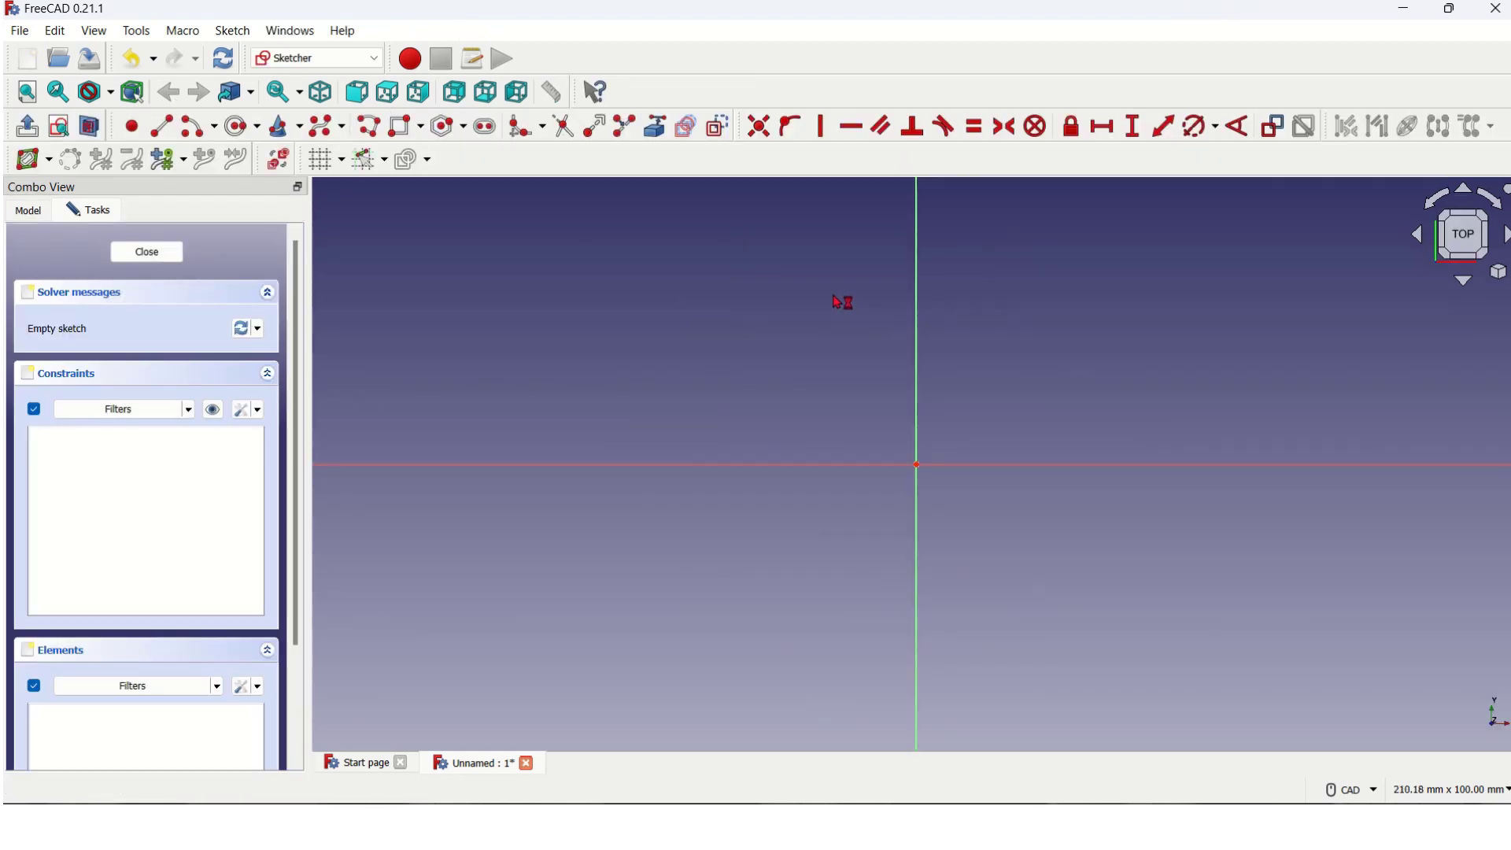
{"action": "scroll", "coordinate": [779, 451], "scroll_direction": "down", "scroll_amount": 1}
{"action": "scroll", "coordinate": [779, 451], "scroll_direction": "down", "scroll_amount": 2}
{"action": "scroll", "coordinate": [779, 451], "scroll_direction": "down", "scroll_amount": 3}
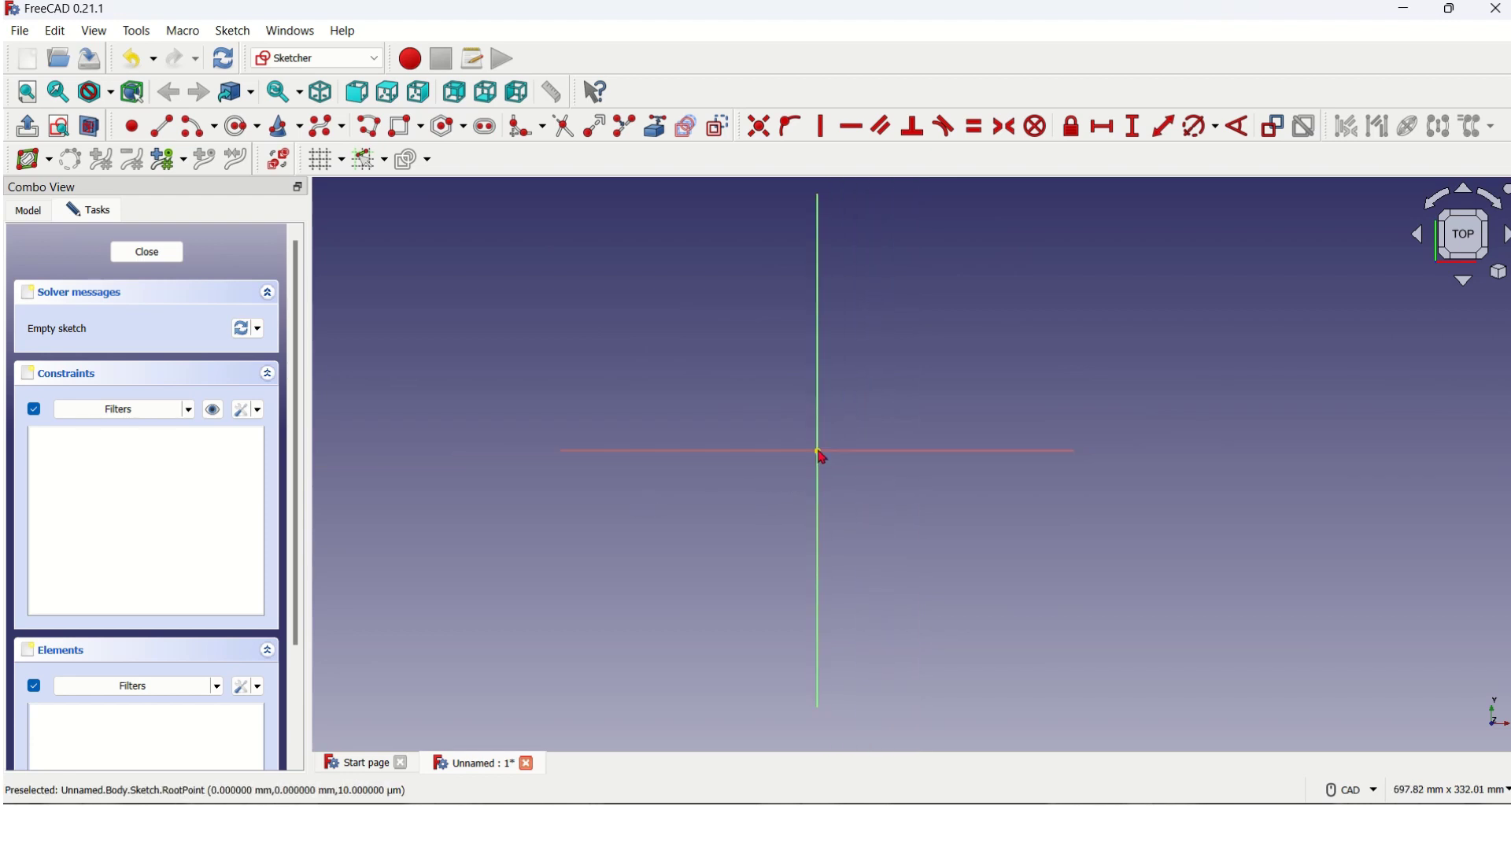
{"action": "scroll", "coordinate": [821, 456], "scroll_direction": "up", "scroll_amount": 2}
{"action": "scroll", "coordinate": [822, 456], "scroll_direction": "up", "scroll_amount": 2}
{"action": "scroll", "coordinate": [821, 456], "scroll_direction": "down", "scroll_amount": 2}
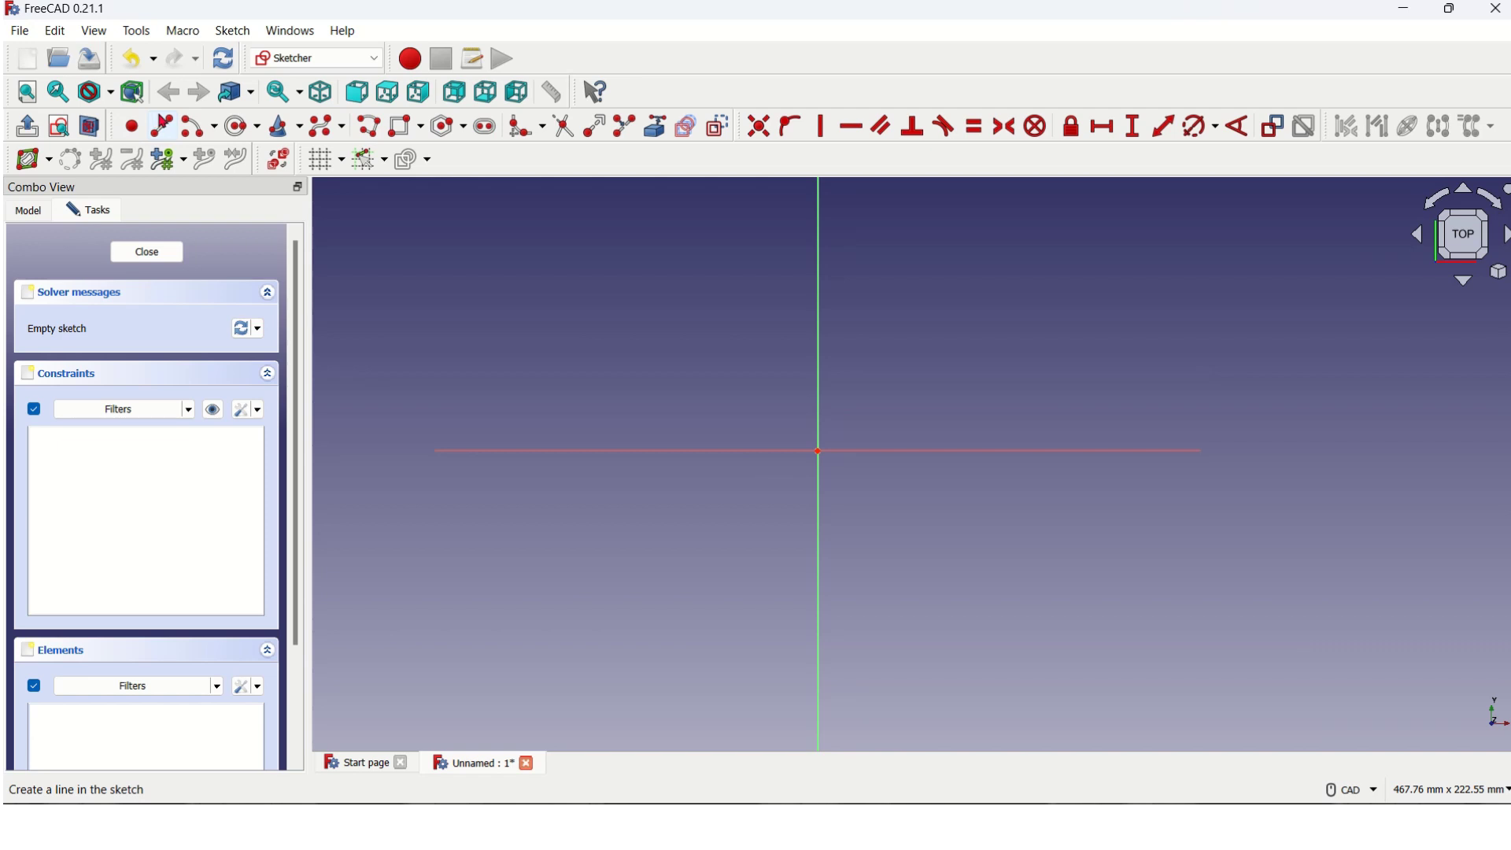
Draw a slanted line left of the origin and a vertical line down from its top
{"action": "left_click", "coordinate": [163, 126]}
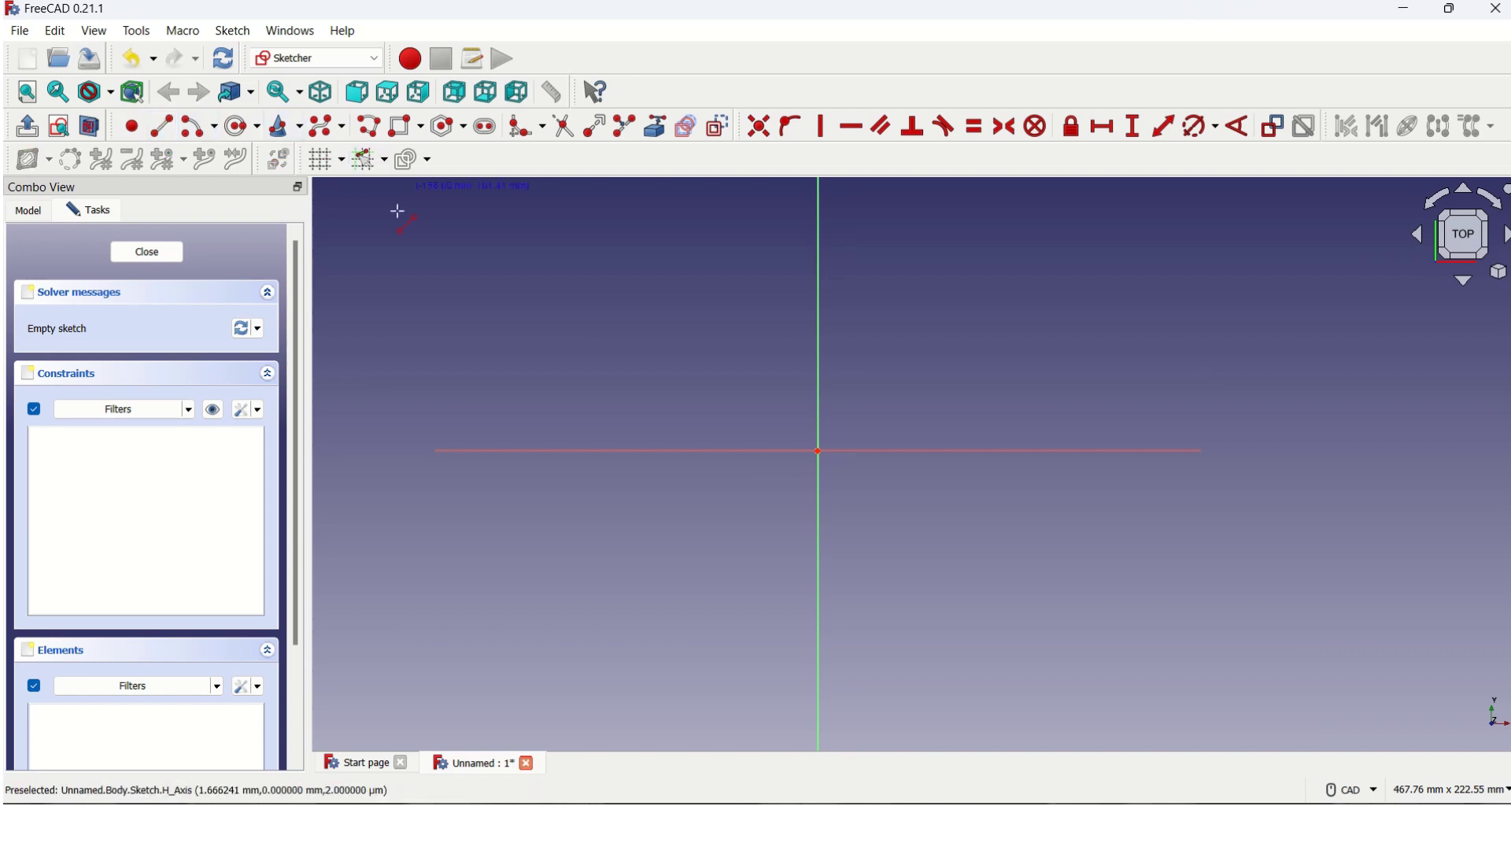
{"action": "left_click", "coordinate": [600, 439]}
{"action": "left_click", "coordinate": [635, 314]}
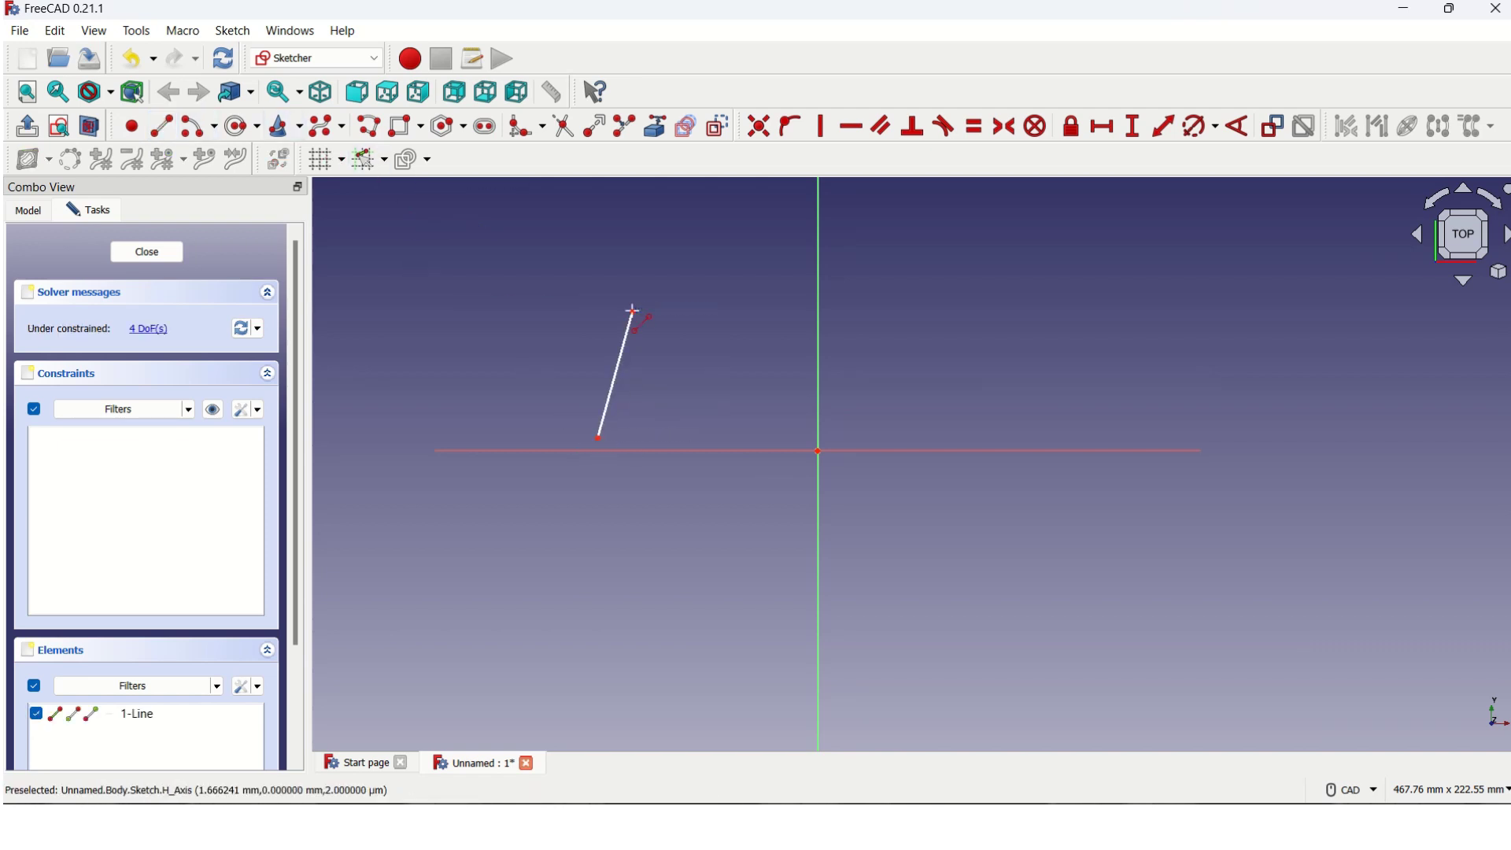
{"action": "left_click", "coordinate": [635, 315]}
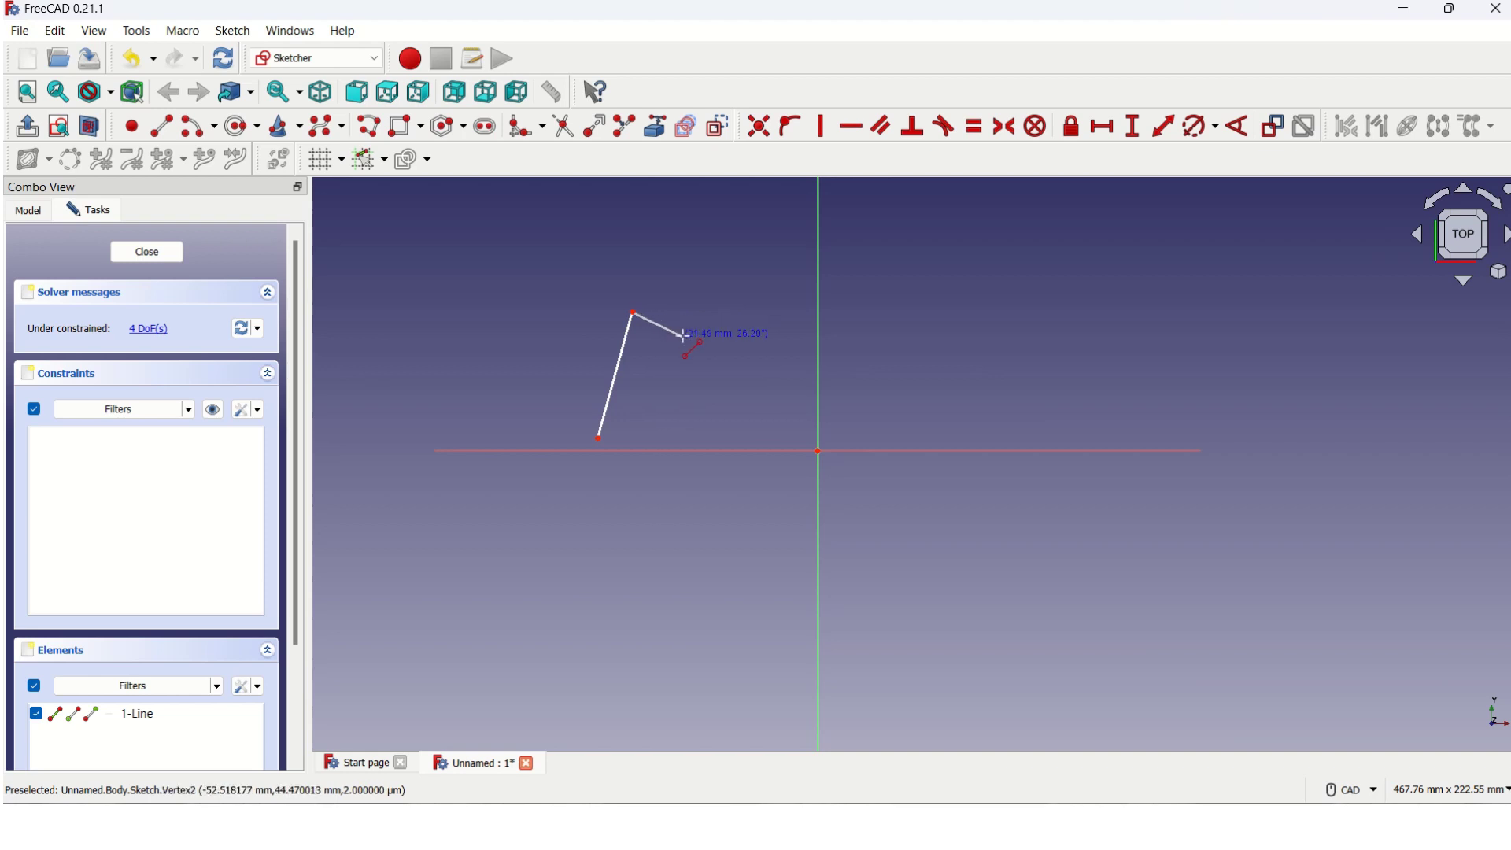
{"action": "left_click", "coordinate": [634, 441]}
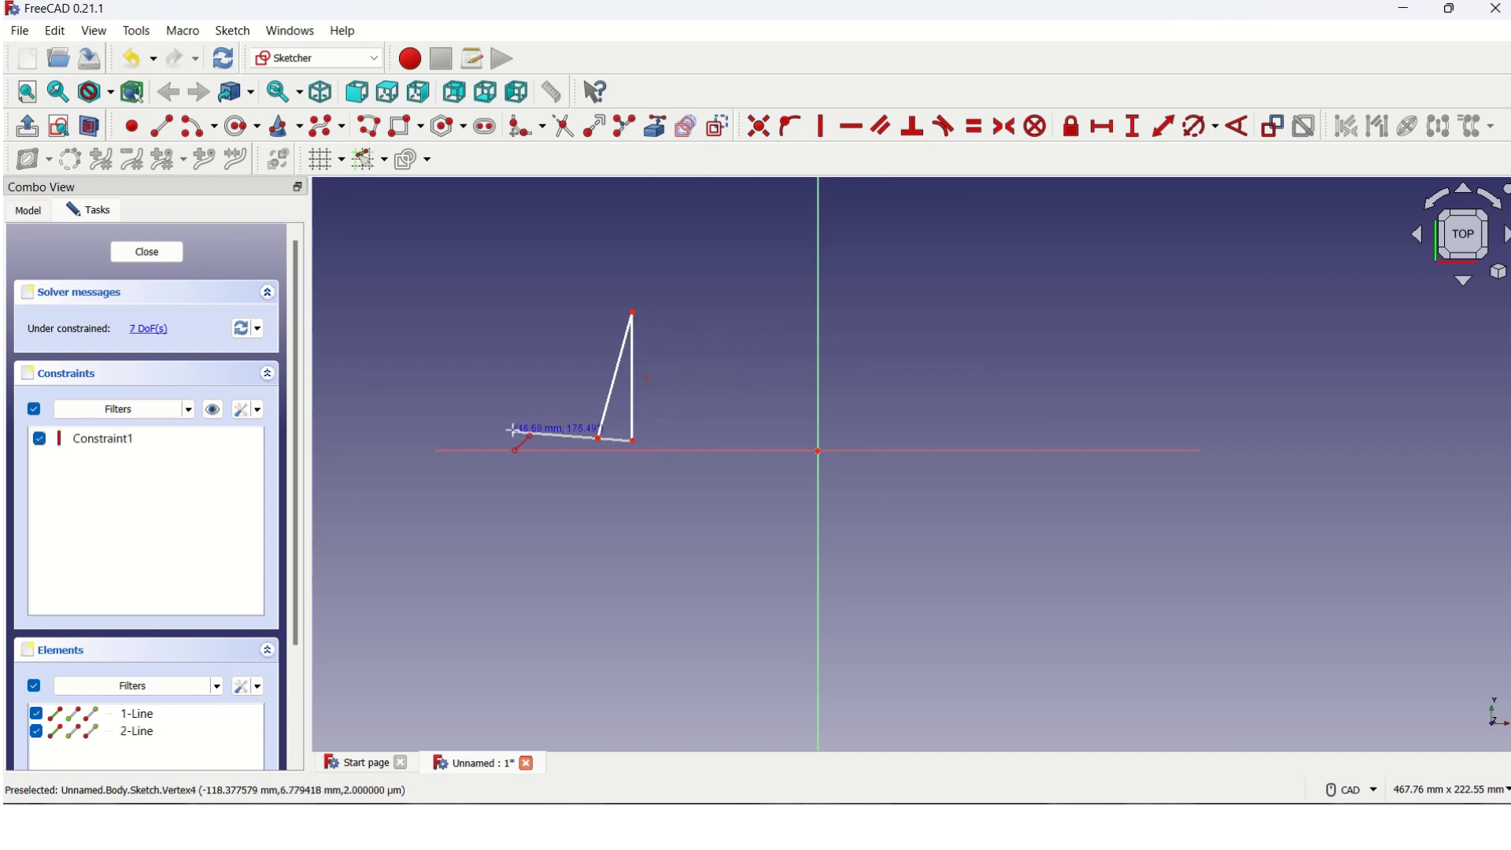
{"action": "key", "text": "Escape"}
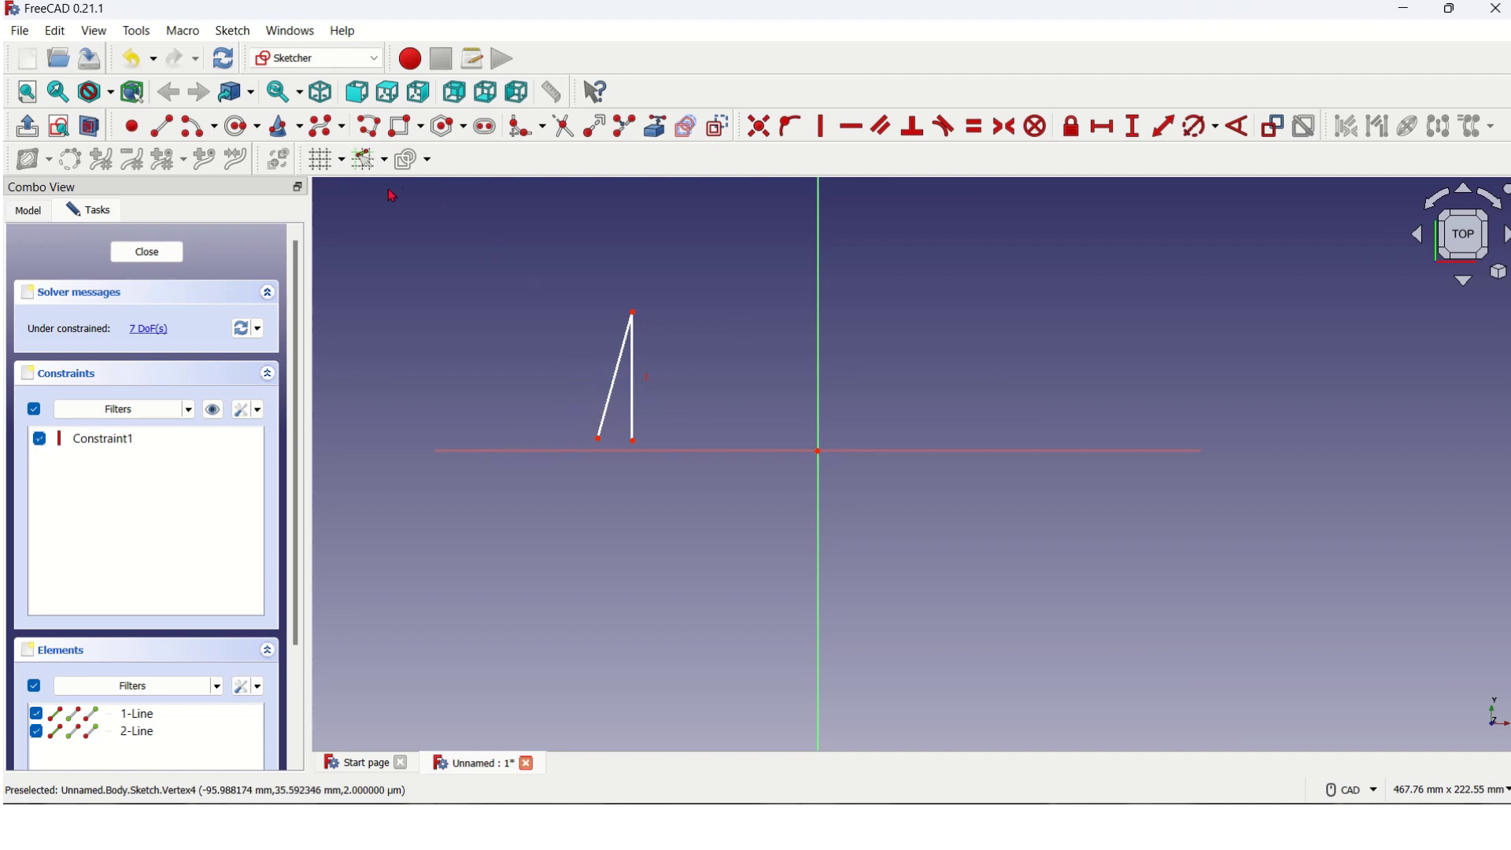
Add the third line closing the triangle, then close the sketch
{"action": "left_click", "coordinate": [162, 126]}
{"action": "scroll", "coordinate": [503, 551], "scroll_direction": "up", "scroll_amount": 2}
{"action": "scroll", "coordinate": [630, 621], "scroll_direction": "up", "scroll_amount": 1}
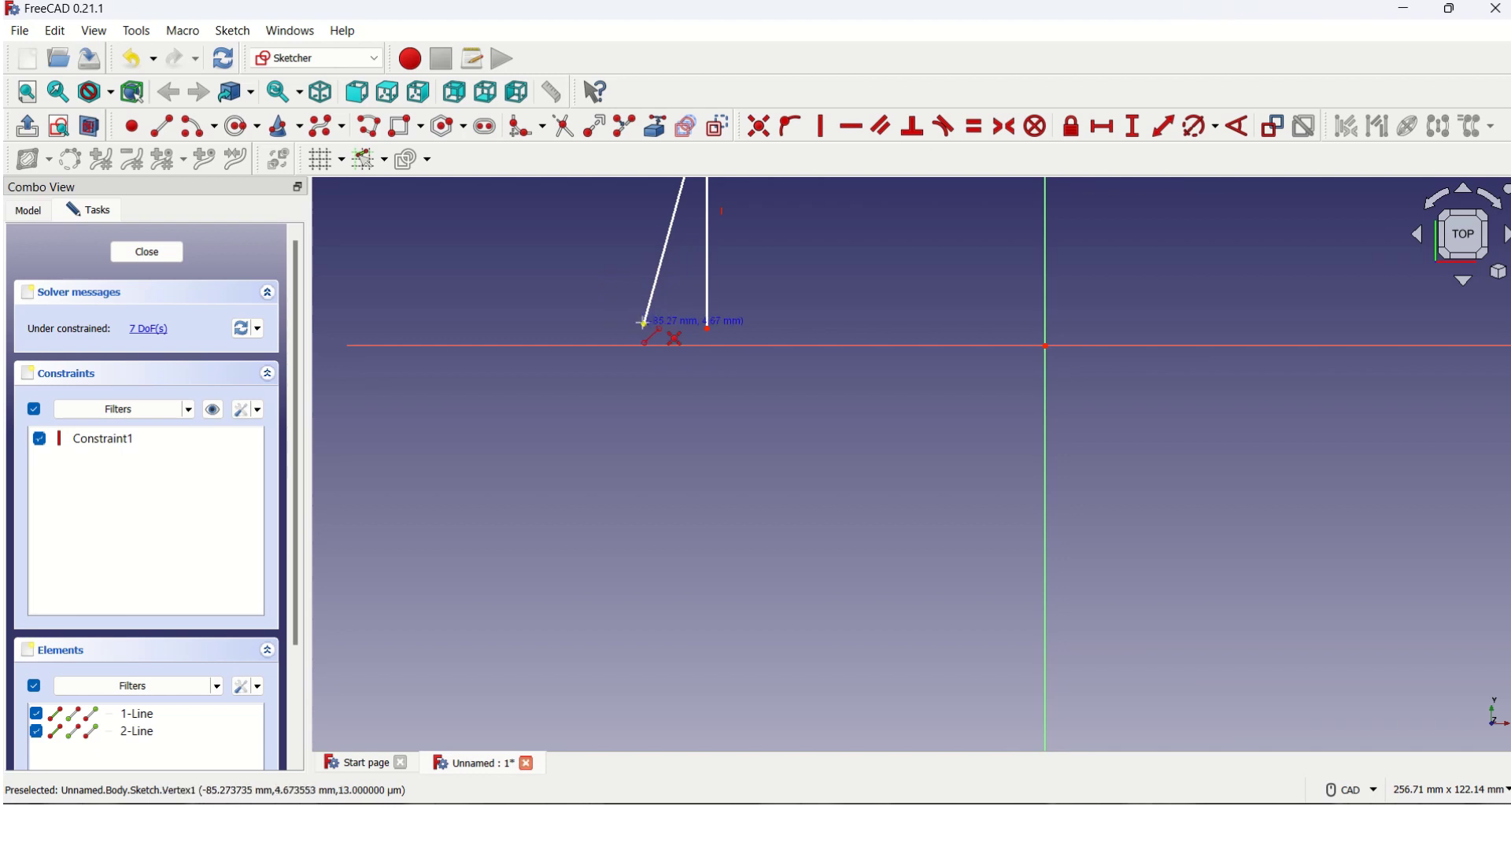
{"action": "left_click", "coordinate": [644, 323]}
{"action": "left_click", "coordinate": [708, 329]}
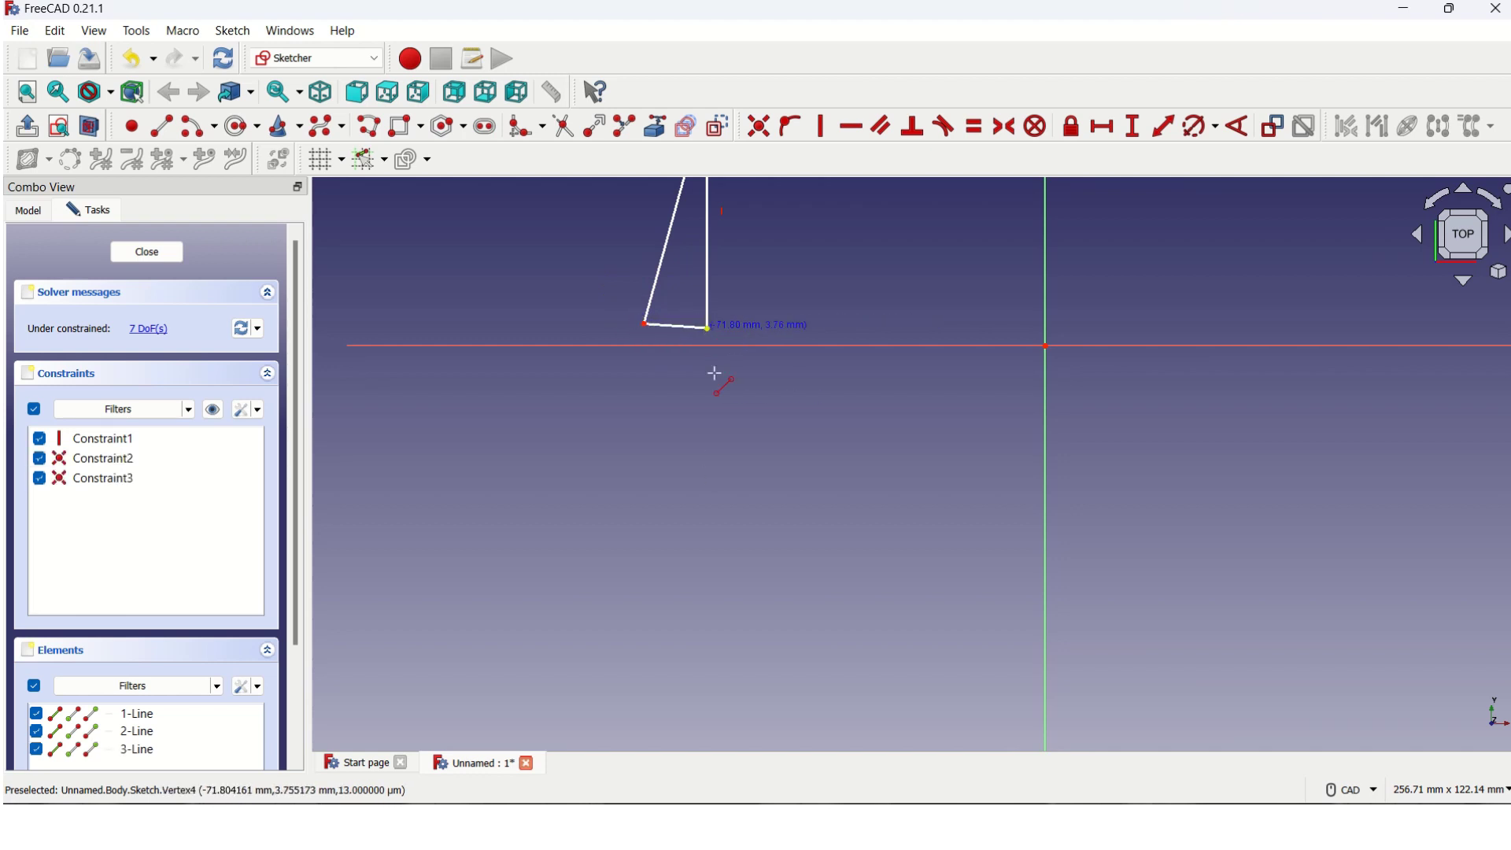
{"action": "scroll", "coordinate": [743, 559], "scroll_direction": "down", "scroll_amount": 2}
{"action": "scroll", "coordinate": [822, 531], "scroll_direction": "down", "scroll_amount": 2}
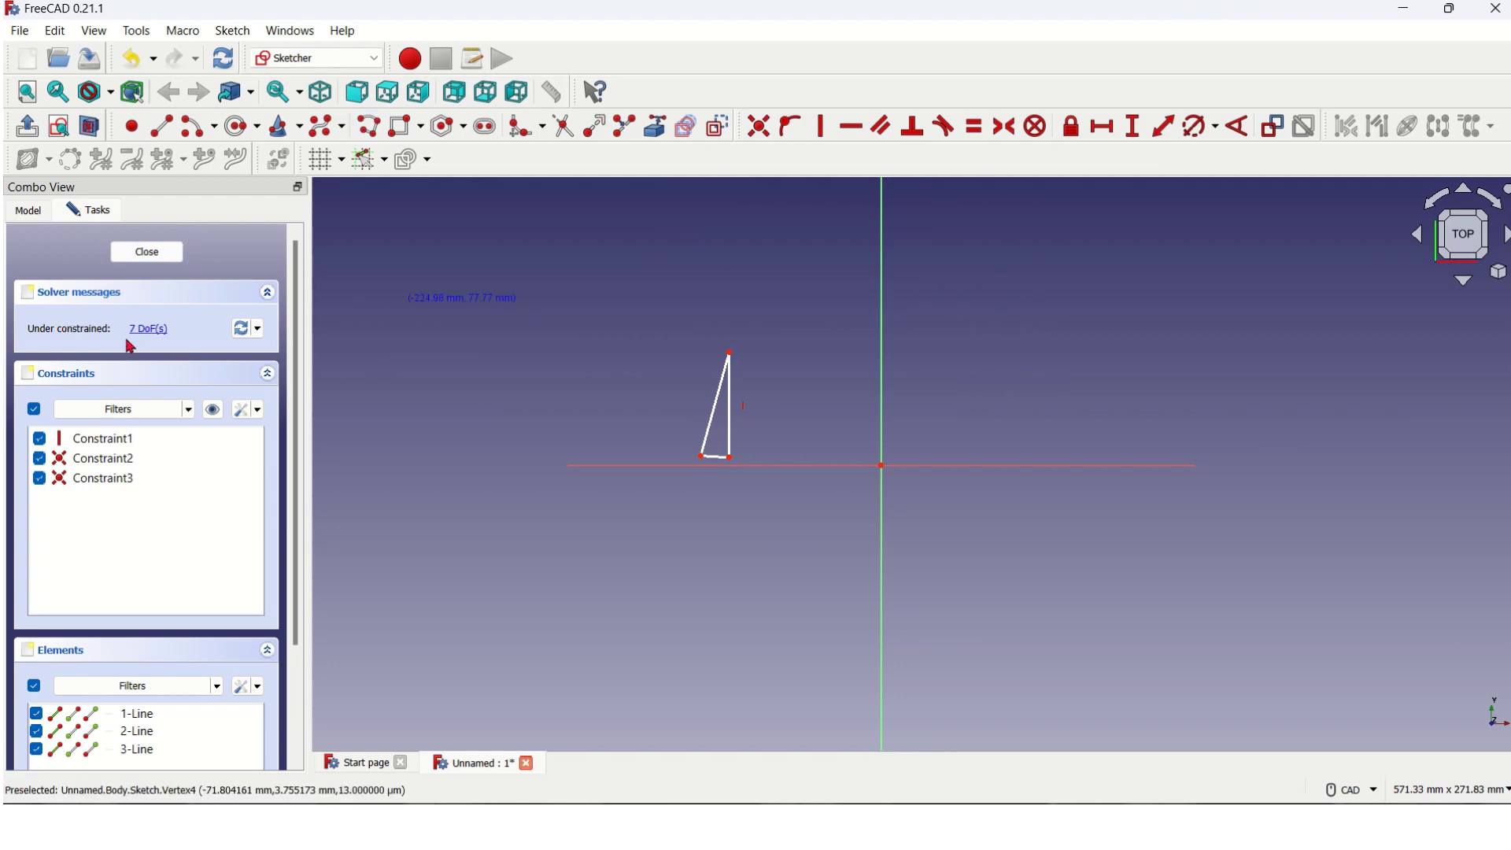
{"action": "left_click", "coordinate": [162, 254]}
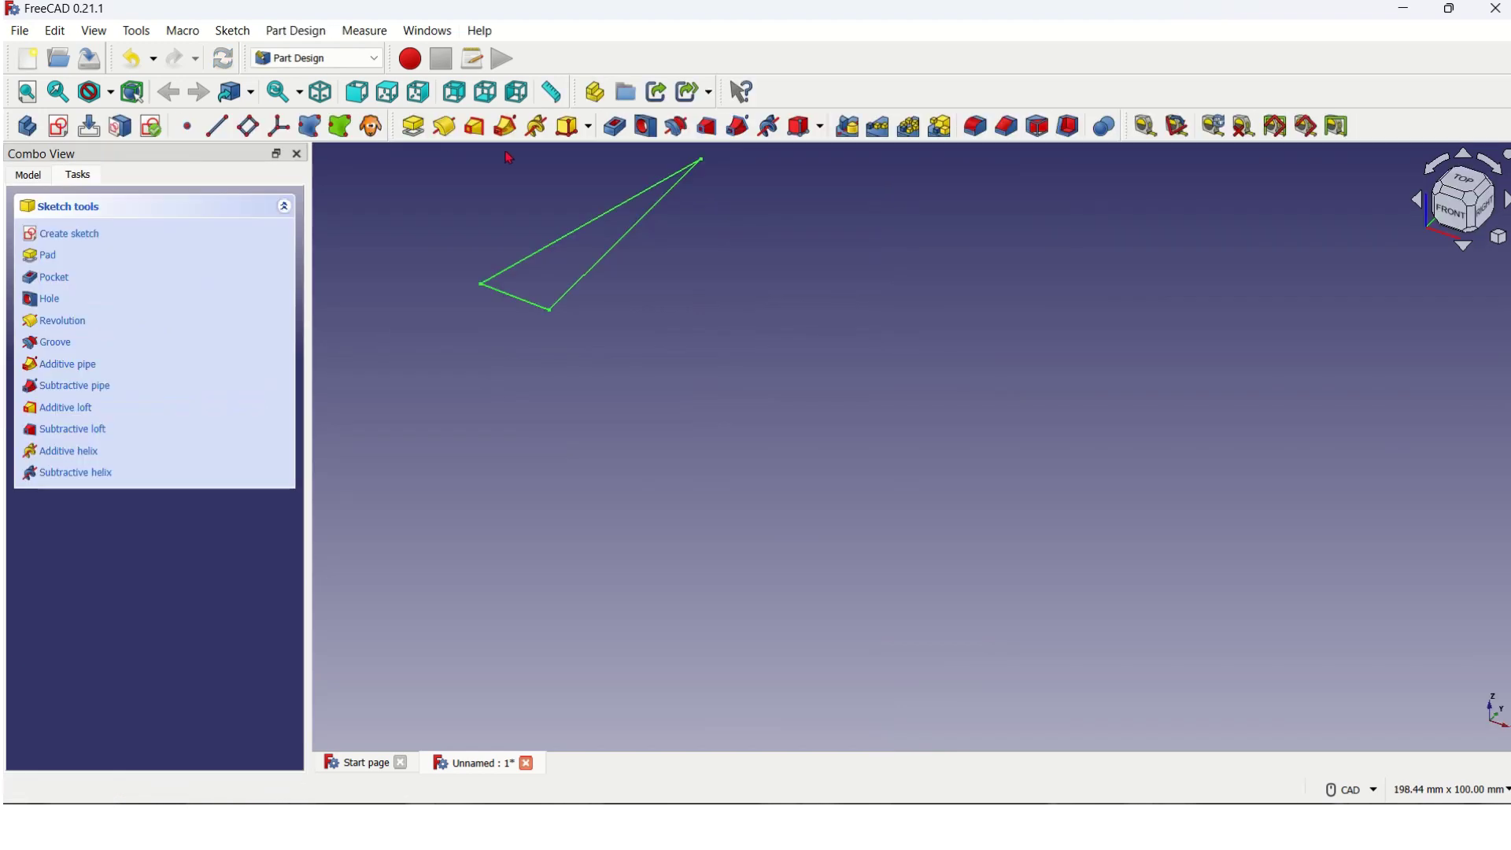
Pad the triangle sketch into a 16 mm long wedge solid
{"action": "scroll", "coordinate": [522, 327], "scroll_direction": "down", "scroll_amount": 3}
{"action": "scroll", "coordinate": [469, 233], "scroll_direction": "up", "scroll_amount": 2}
{"action": "scroll", "coordinate": [478, 241], "scroll_direction": "up", "scroll_amount": 2}
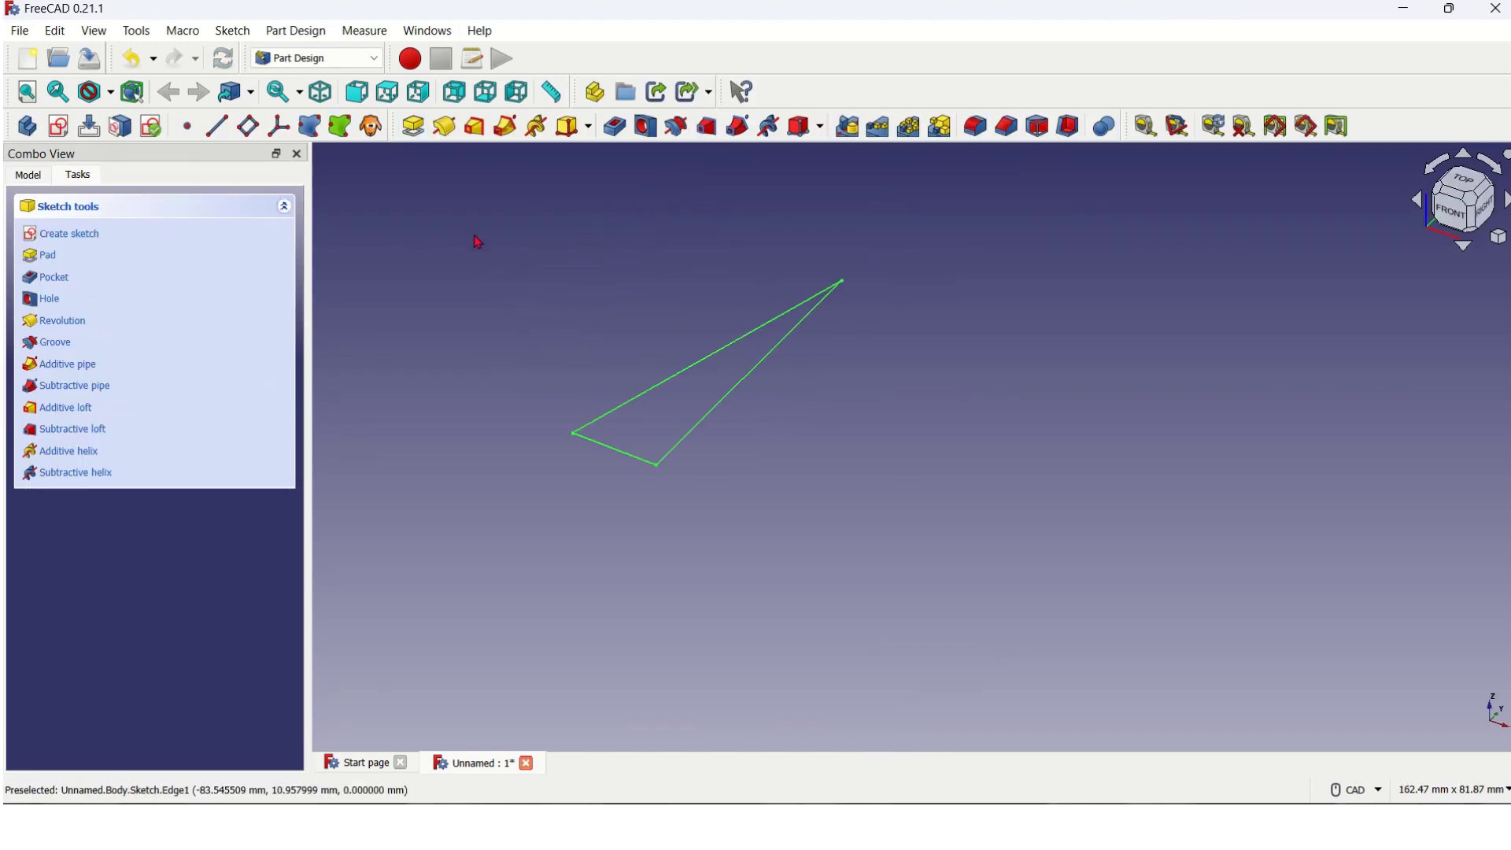
{"action": "left_click", "coordinate": [413, 126]}
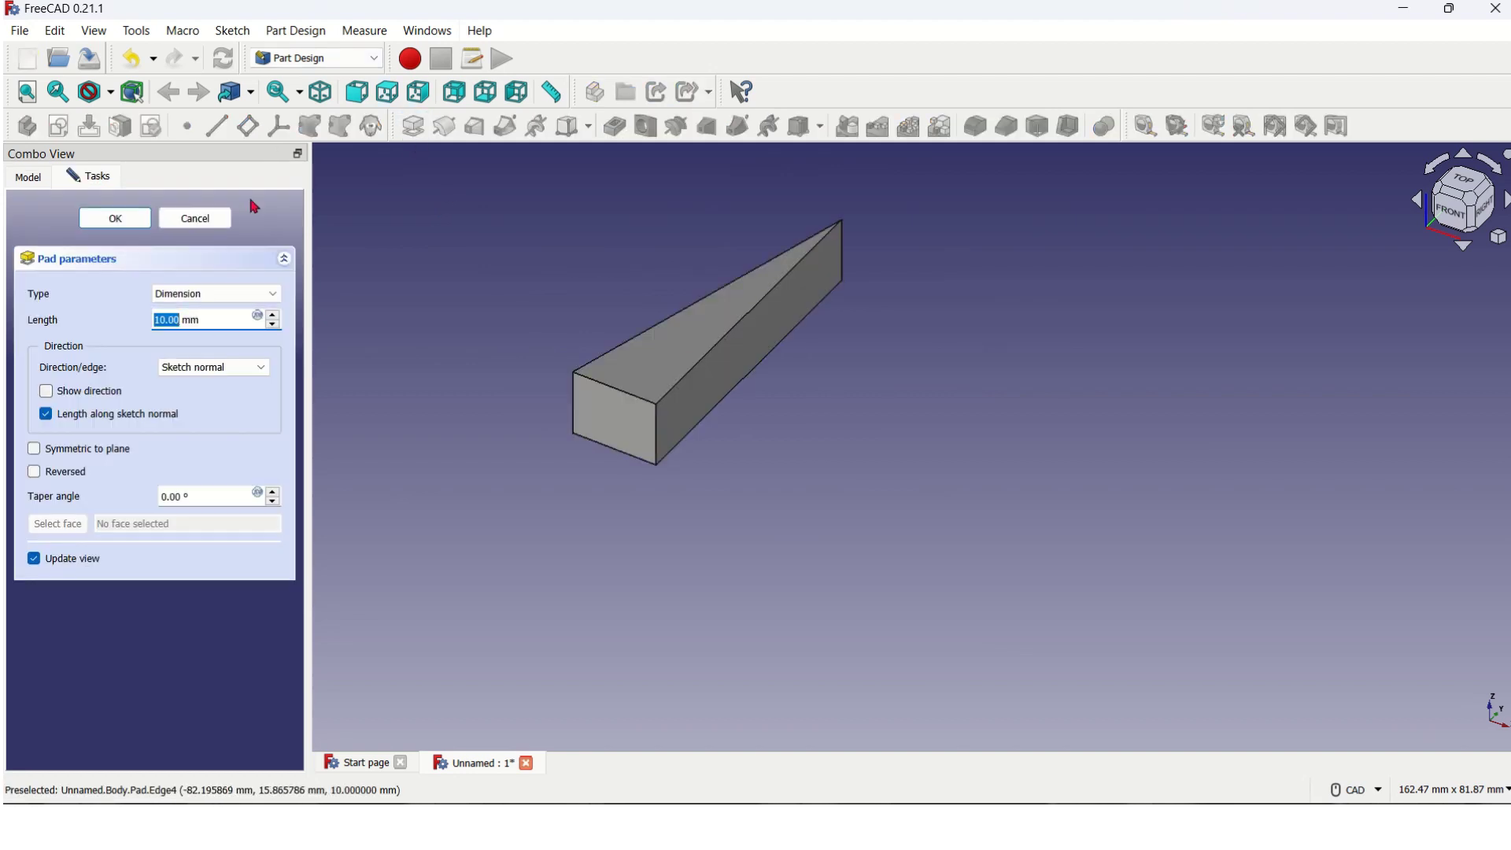
{"action": "left_click", "coordinate": [194, 218]}
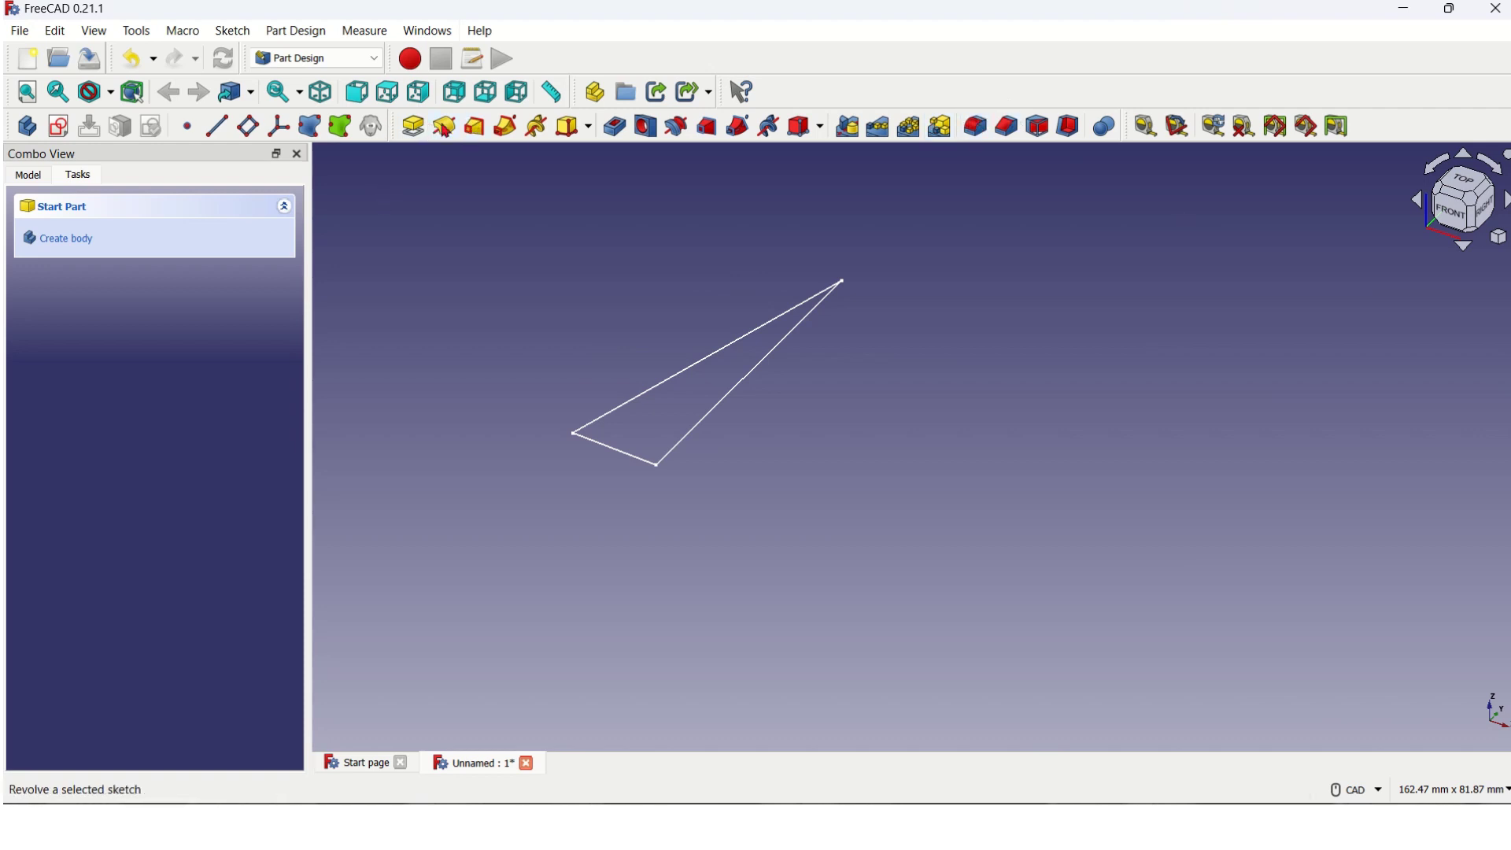
{"action": "left_click", "coordinate": [415, 127]}
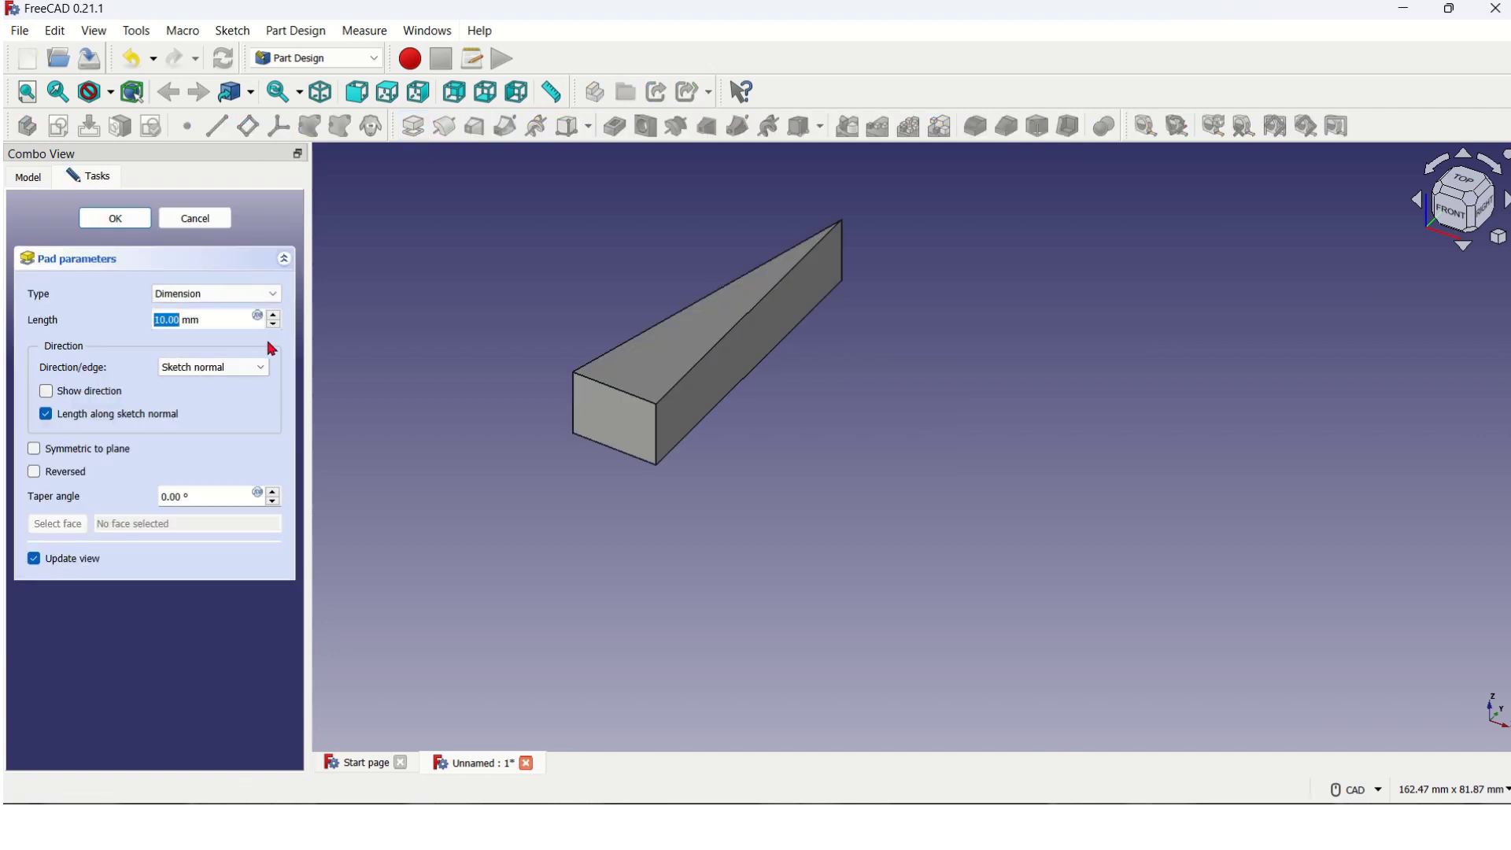
{"action": "scroll", "coordinate": [277, 315], "scroll_direction": "up", "scroll_amount": 6}
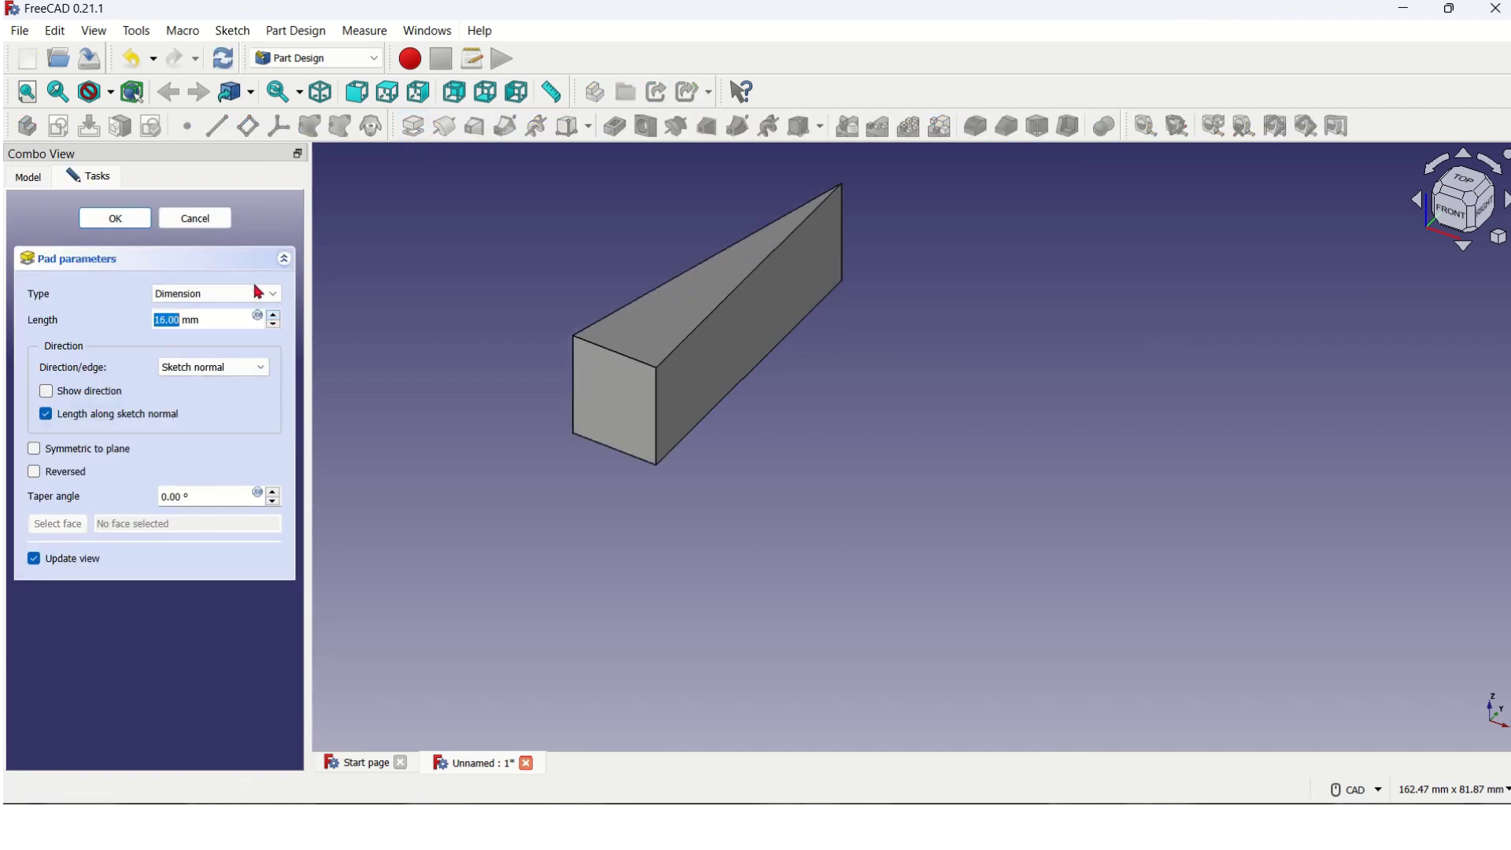
{"action": "left_click", "coordinate": [118, 219]}
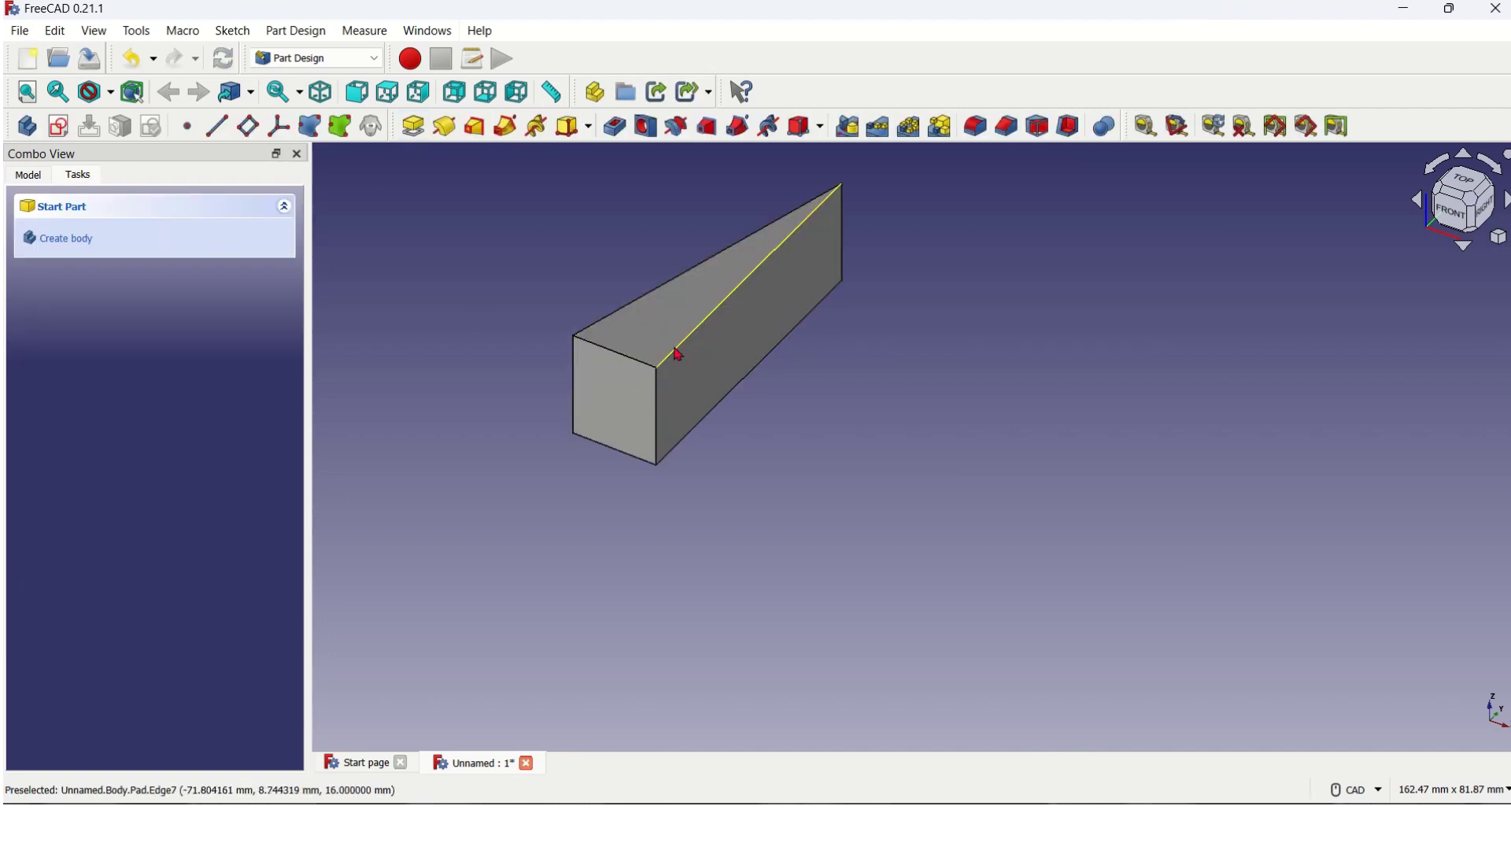
Fillet the wedge's long sloping top edge with a 3 mm radius
{"action": "left_click", "coordinate": [679, 355]}
{"action": "left_click", "coordinate": [976, 126]}
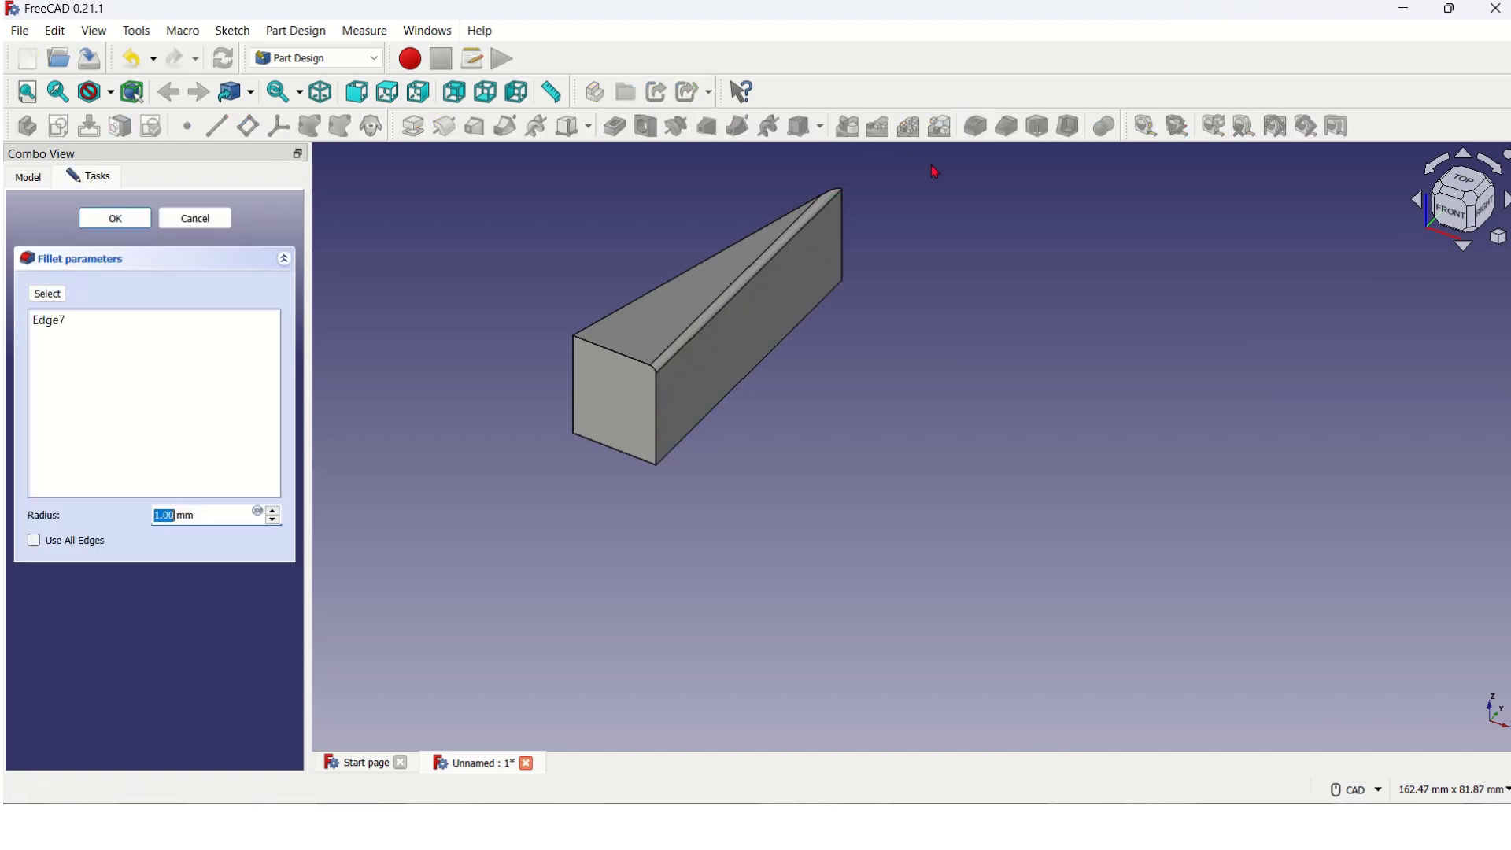
{"action": "scroll", "coordinate": [274, 514], "scroll_direction": "up", "scroll_amount": 3}
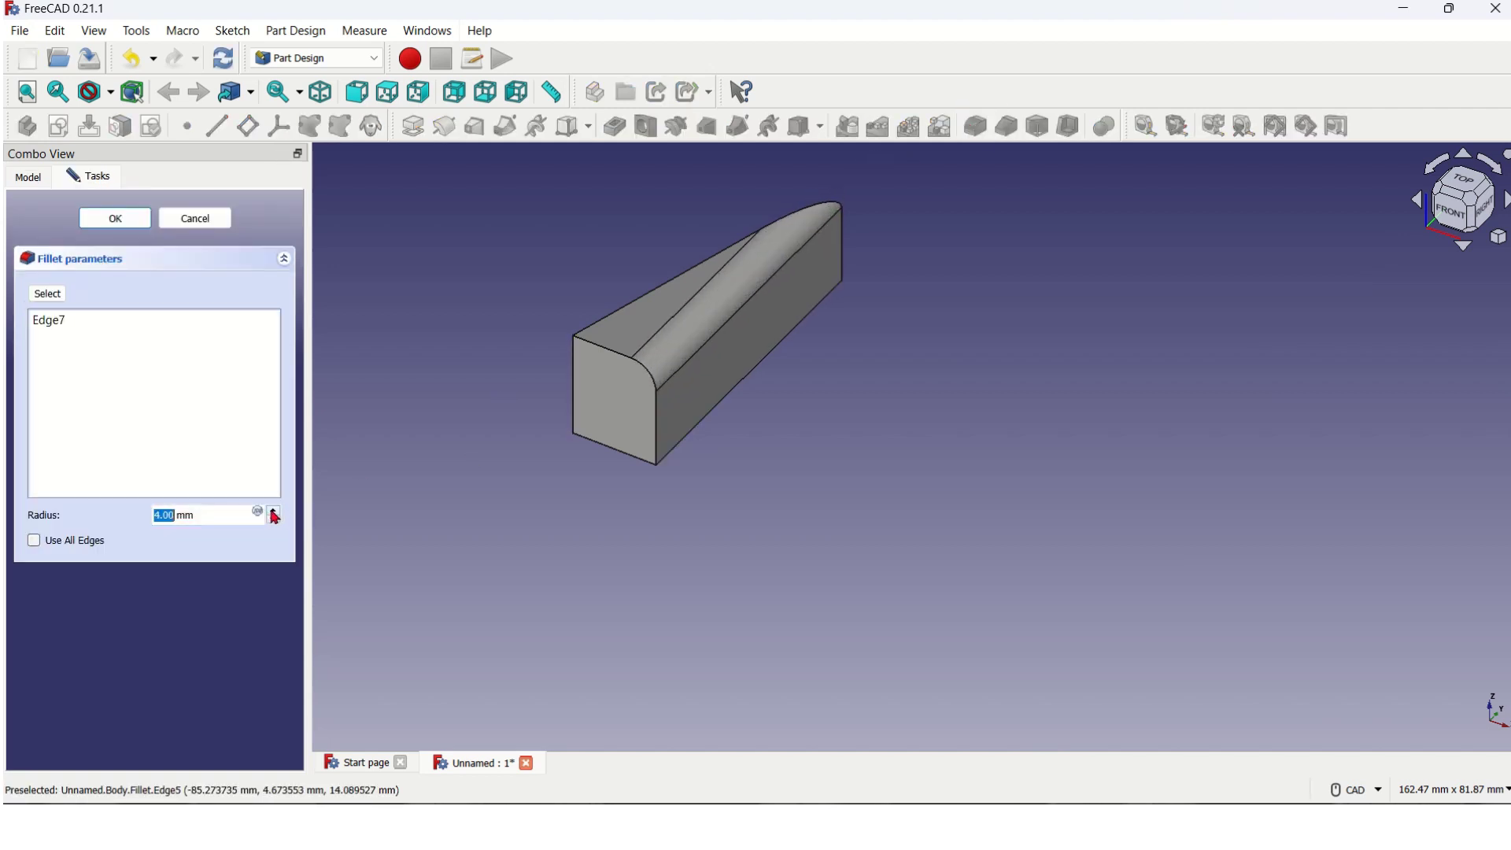
{"action": "scroll", "coordinate": [274, 516], "scroll_direction": "up", "scroll_amount": 2}
{"action": "scroll", "coordinate": [274, 516], "scroll_direction": "up", "scroll_amount": 2}
{"action": "scroll", "coordinate": [274, 516], "scroll_direction": "up", "scroll_amount": 2}
{"action": "scroll", "coordinate": [275, 516], "scroll_direction": "up", "scroll_amount": 2}
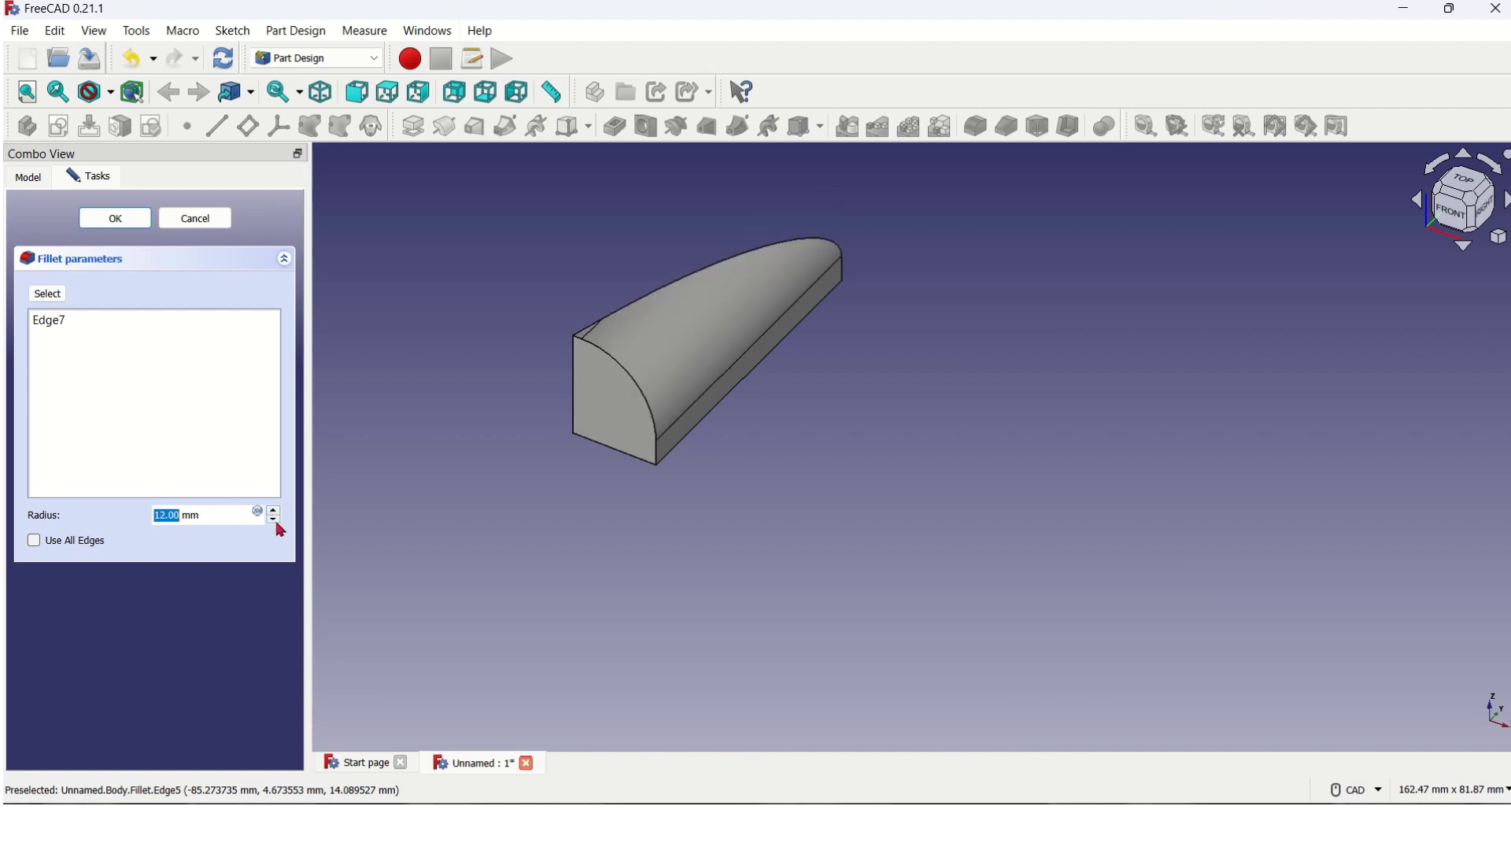
{"action": "scroll", "coordinate": [281, 529], "scroll_direction": "down", "scroll_amount": 3}
{"action": "scroll", "coordinate": [281, 526], "scroll_direction": "down", "scroll_amount": 3}
{"action": "scroll", "coordinate": [281, 524], "scroll_direction": "down", "scroll_amount": 3}
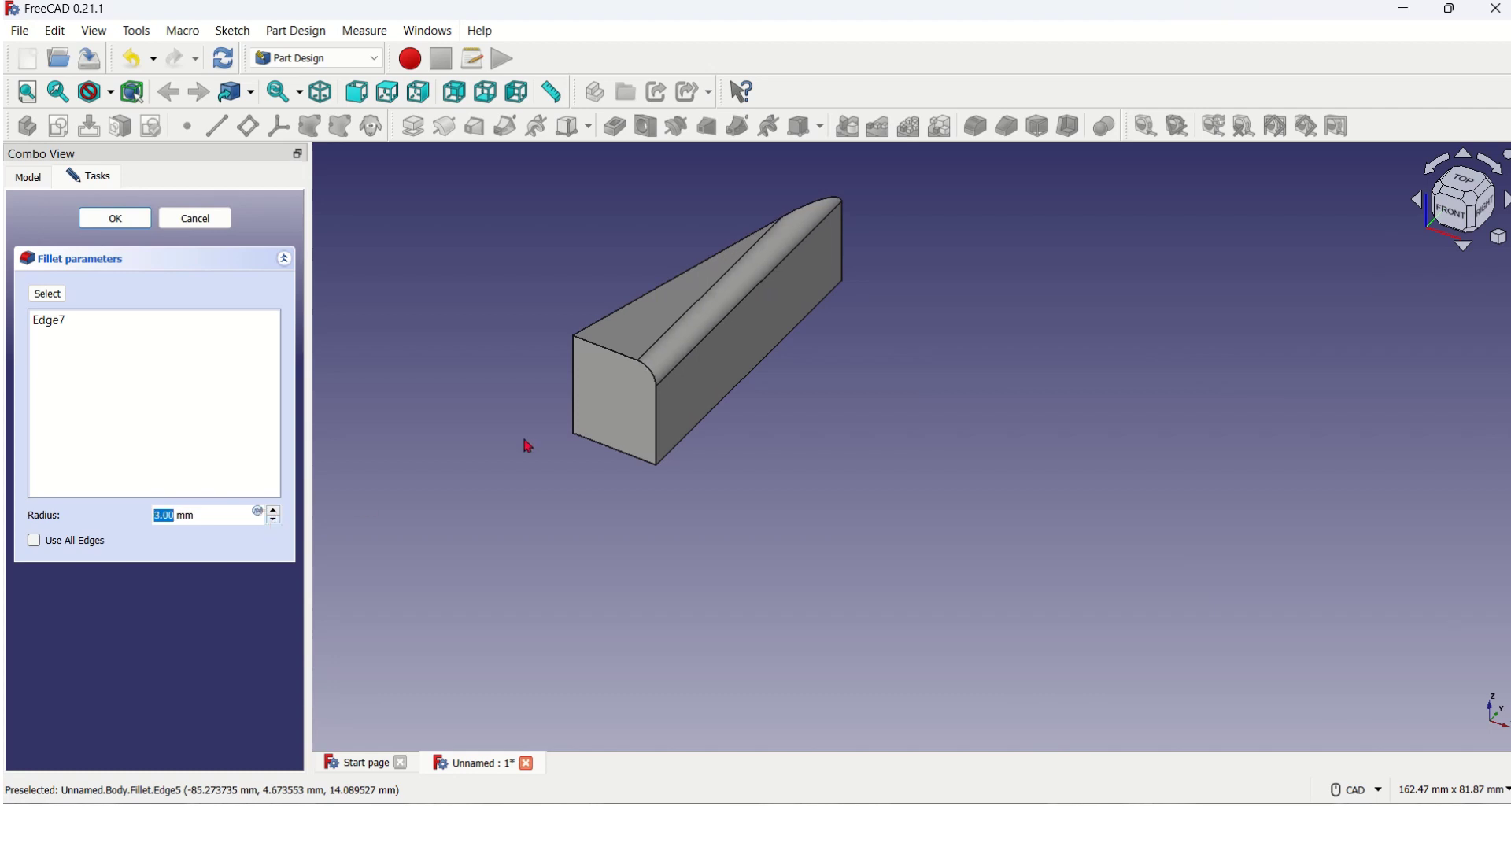
{"action": "left_click", "coordinate": [146, 222]}
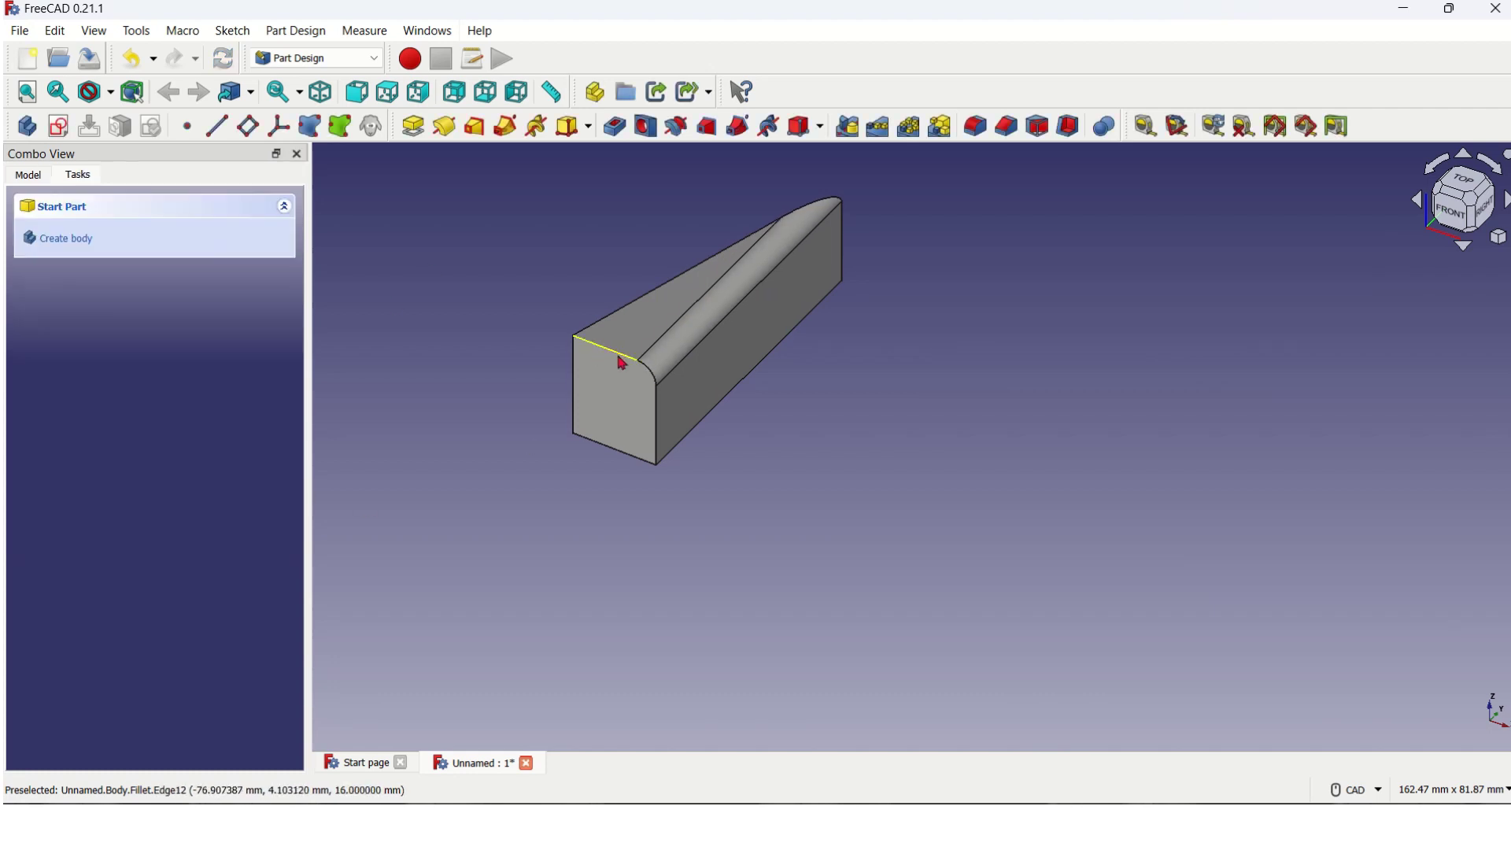
Fillet the wedge's front top edge at 4 mm, then pan and select the long top edge
{"action": "left_click", "coordinate": [620, 357]}
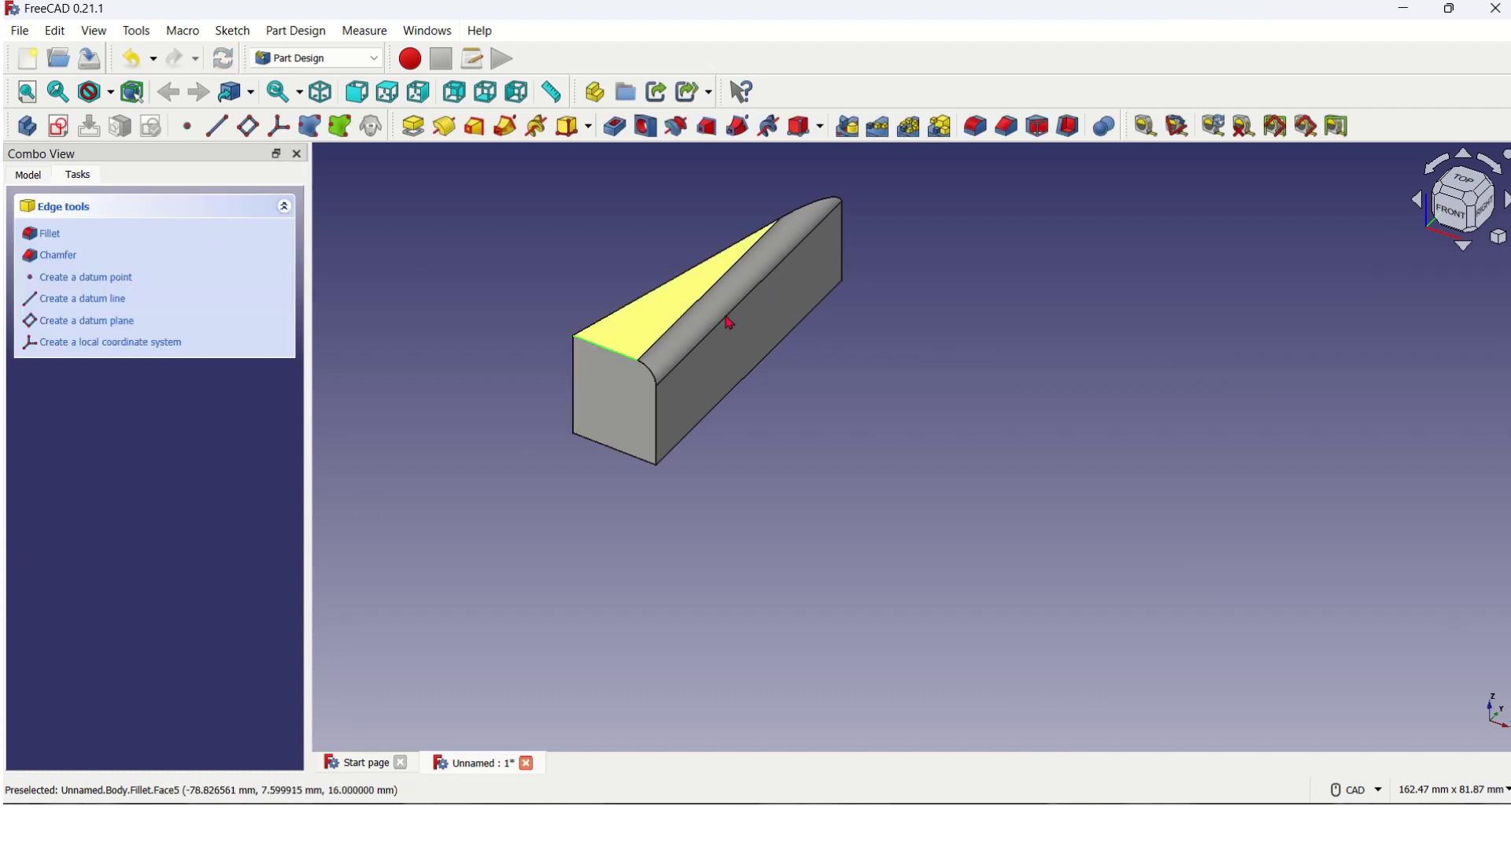
{"action": "left_click", "coordinate": [976, 125]}
{"action": "left_click", "coordinate": [275, 513]}
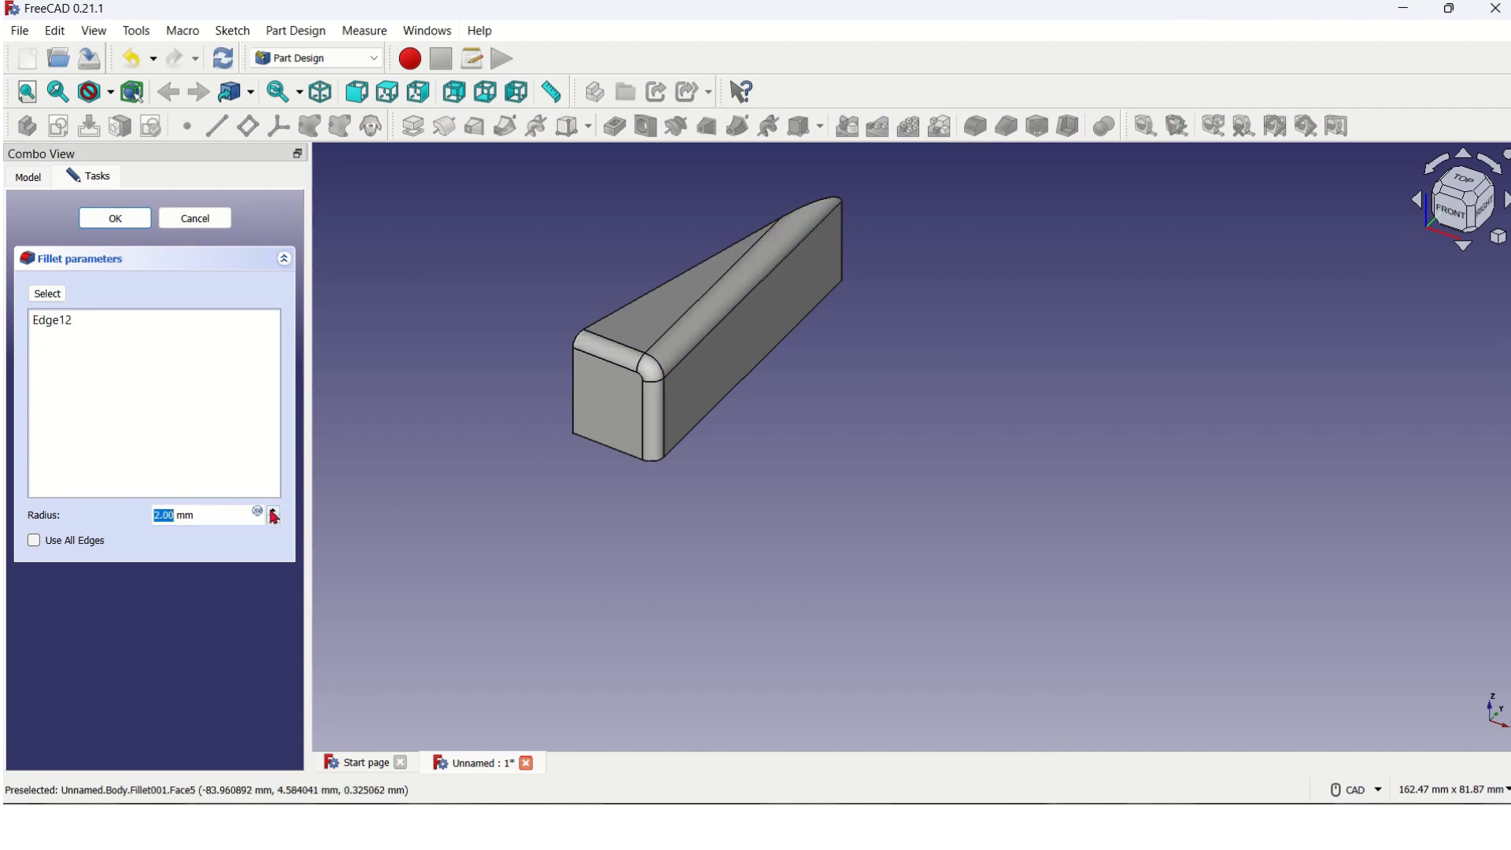
{"action": "left_click", "coordinate": [275, 513]}
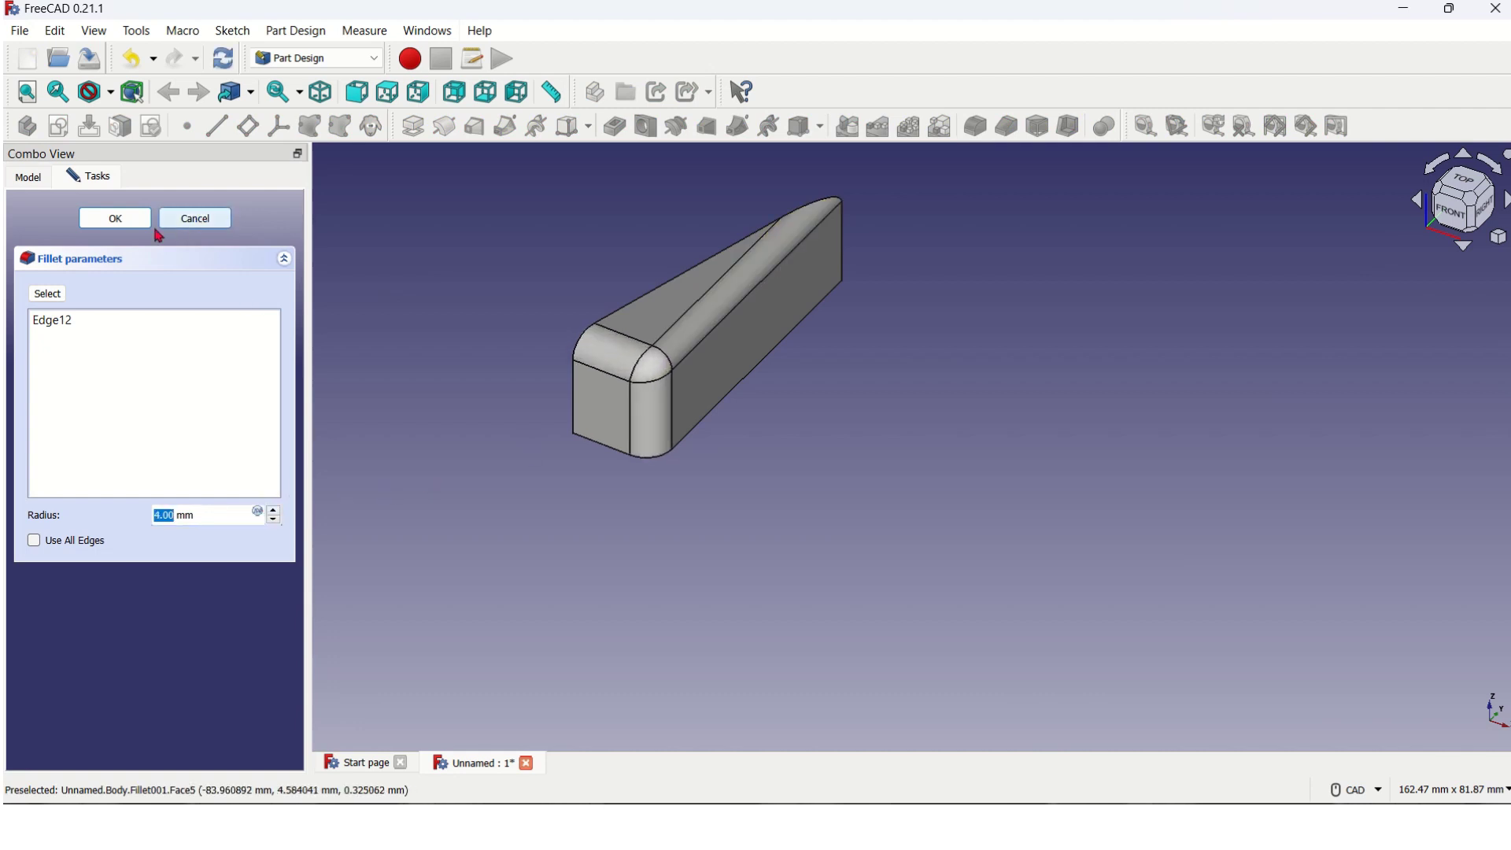
{"action": "left_click", "coordinate": [106, 220]}
{"action": "mouse_move", "coordinate": [549, 296]}
{"action": "middle_mouse_down"}
{"action": "mouse_move", "coordinate": [651, 405]}
{"action": "mouse_move", "coordinate": [738, 421]}
{"action": "middle_mouse_up"}
{"action": "left_click", "coordinate": [741, 428]}
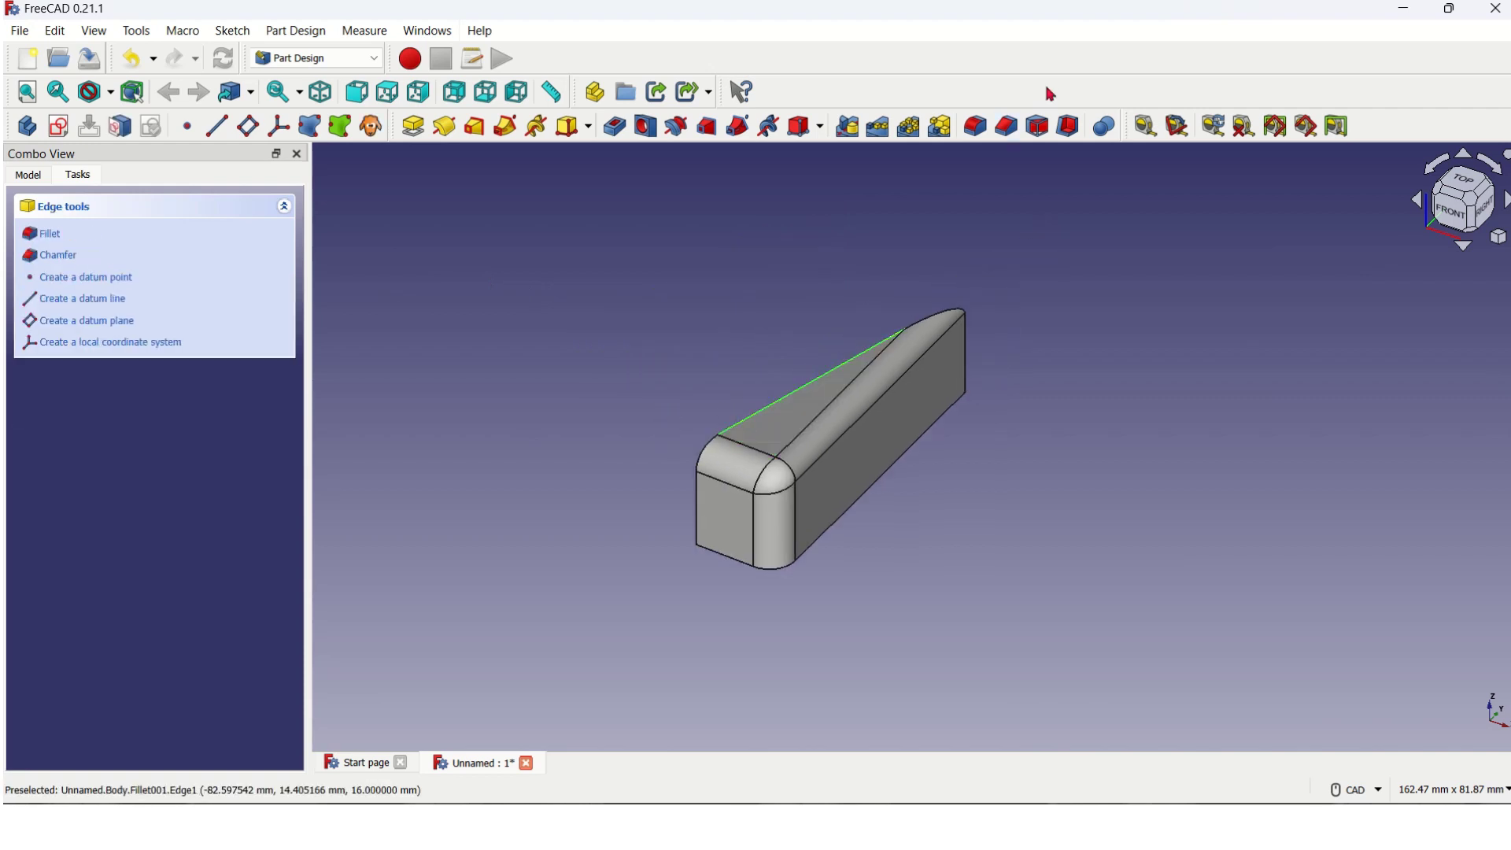
{"action": "left_click", "coordinate": [975, 126]}
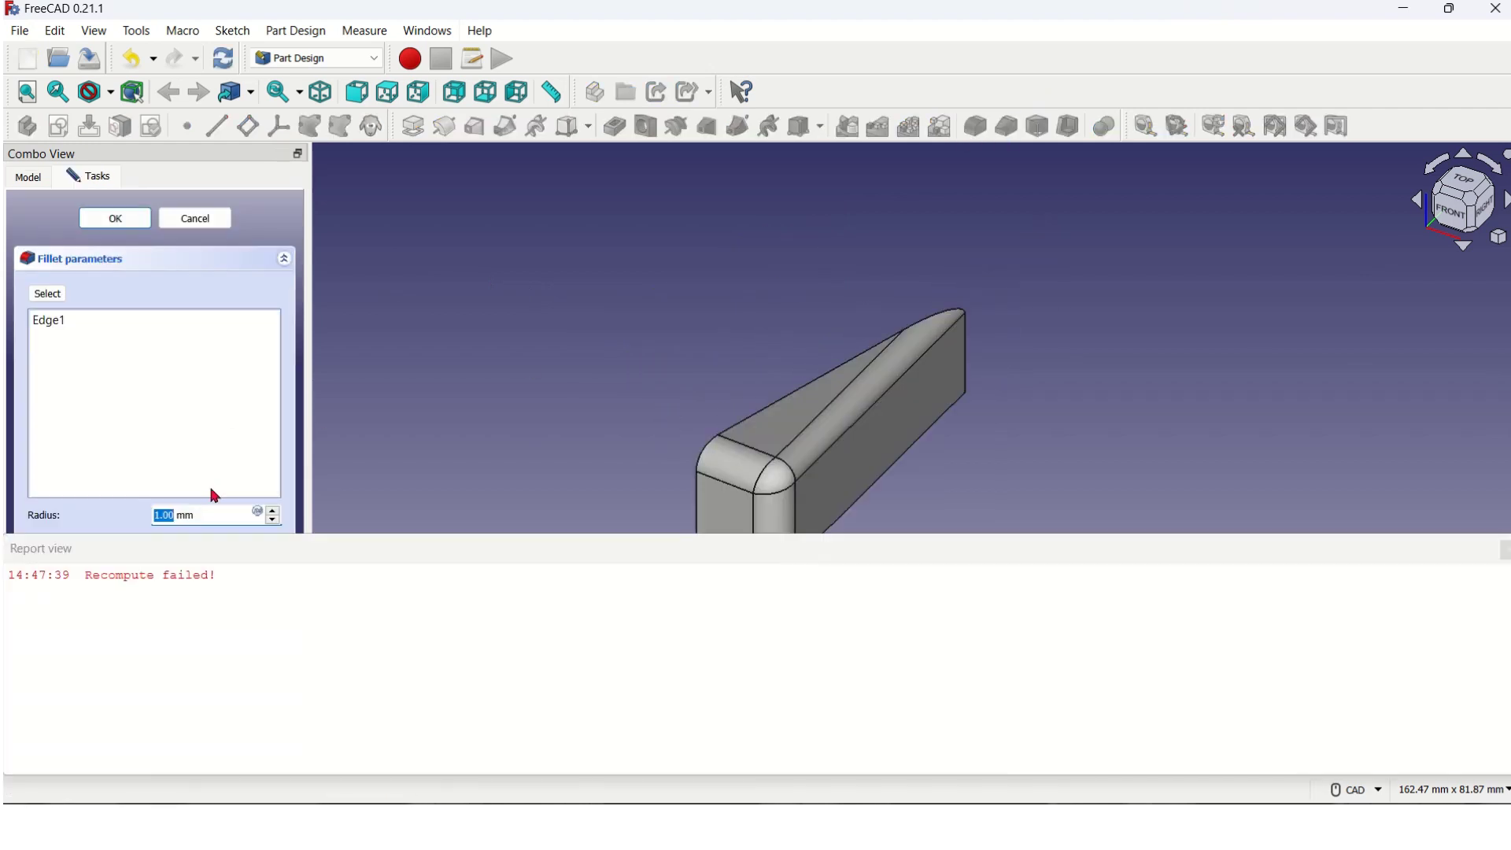
{"action": "left_click", "coordinate": [1504, 550]}
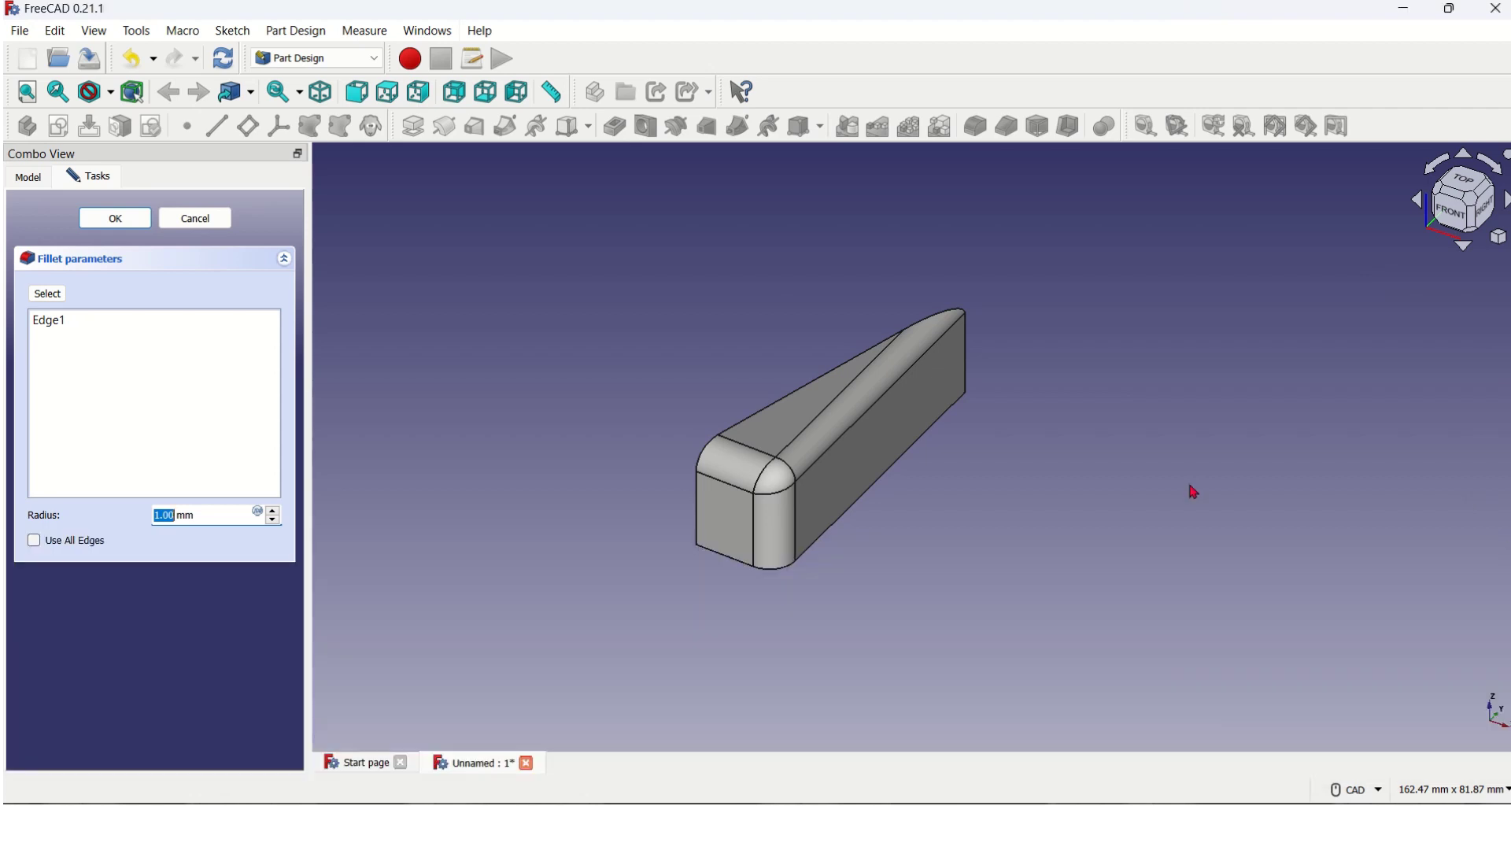
{"action": "left_click", "coordinate": [277, 510]}
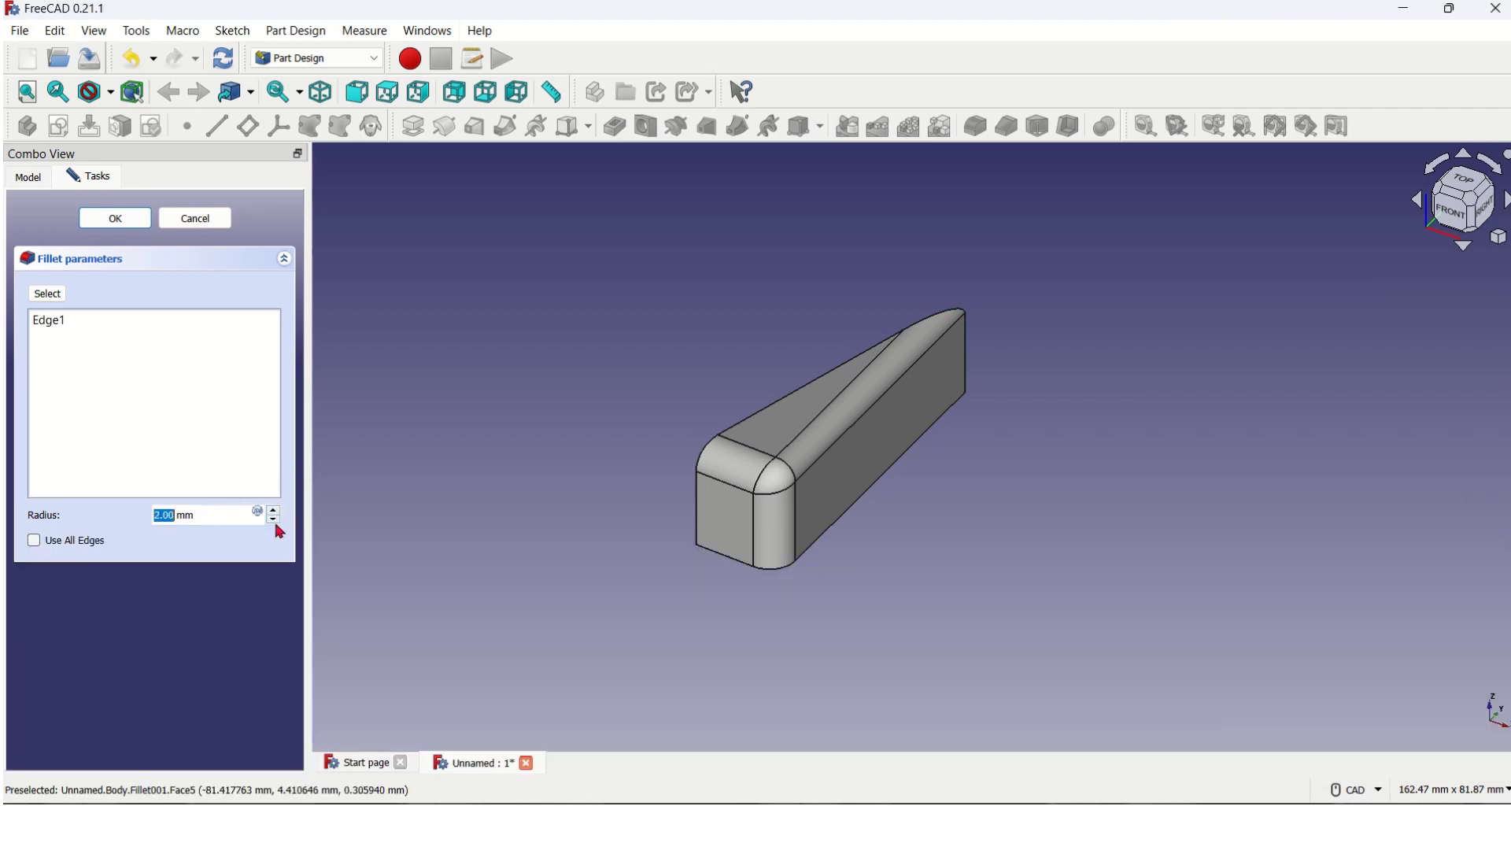
{"action": "left_click", "coordinate": [195, 218]}
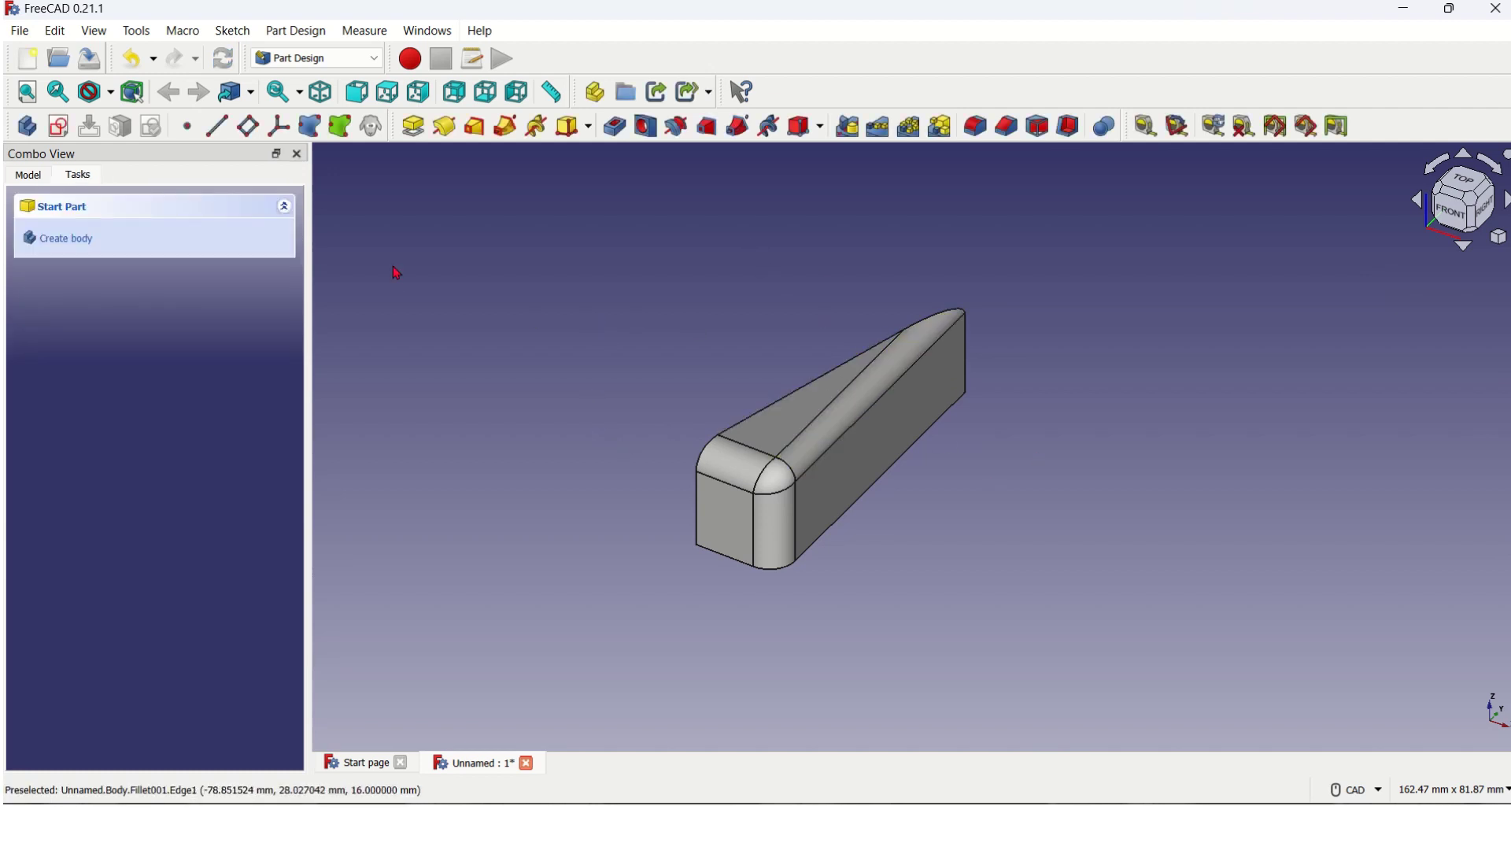
Delete Fillet001, Fillet, Pad and Sketch from the Model tree, leaving only Origin
{"action": "left_click", "coordinate": [29, 174]}
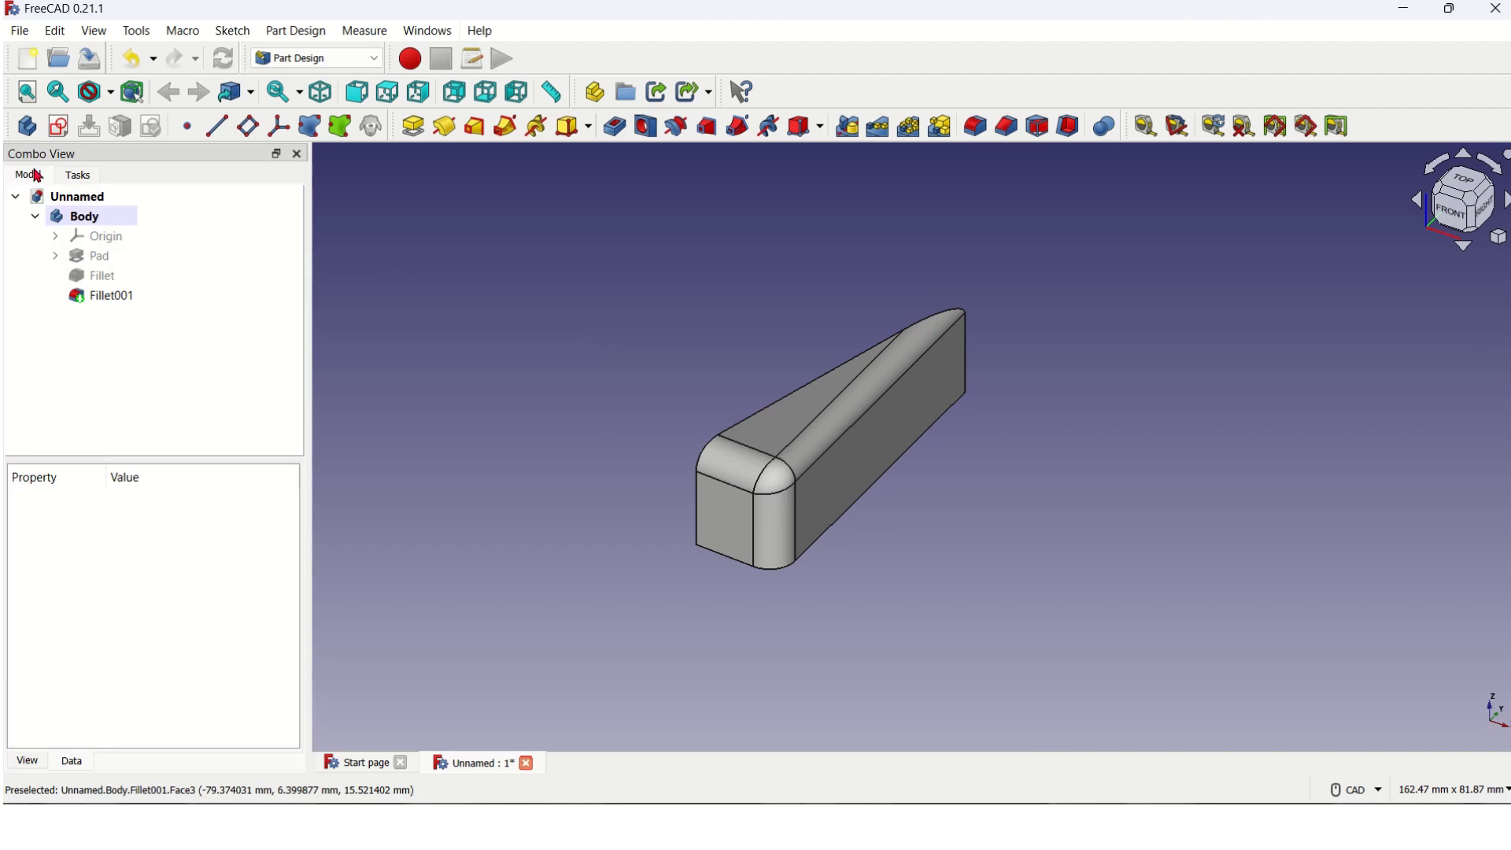
{"action": "left_click", "coordinate": [74, 295]}
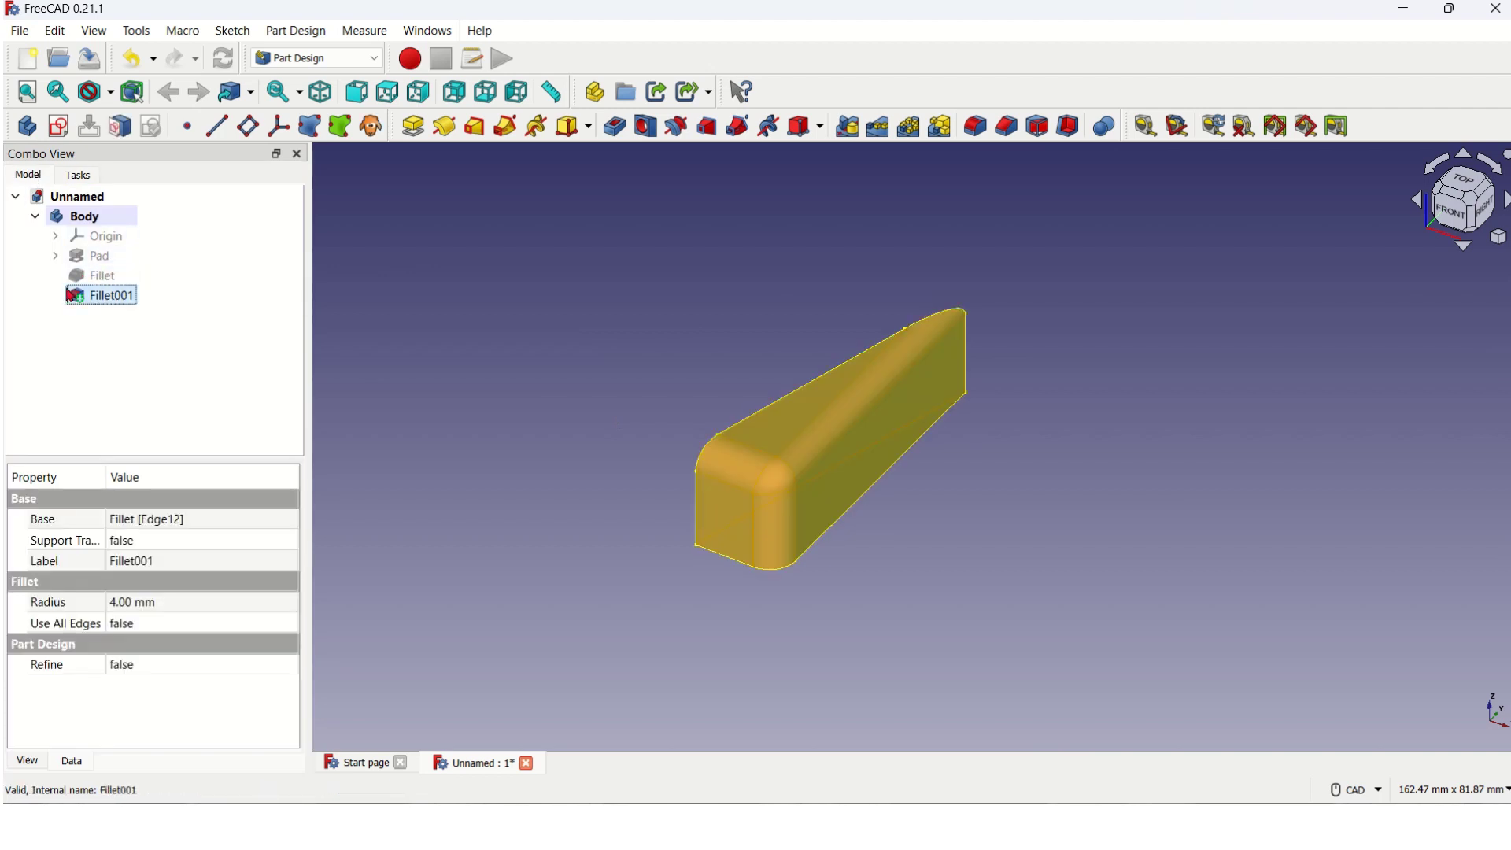
{"action": "key", "text": "Delete"}
{"action": "left_click", "coordinate": [79, 277]}
{"action": "key", "text": "Delete"}
{"action": "key", "text": "Delete"}
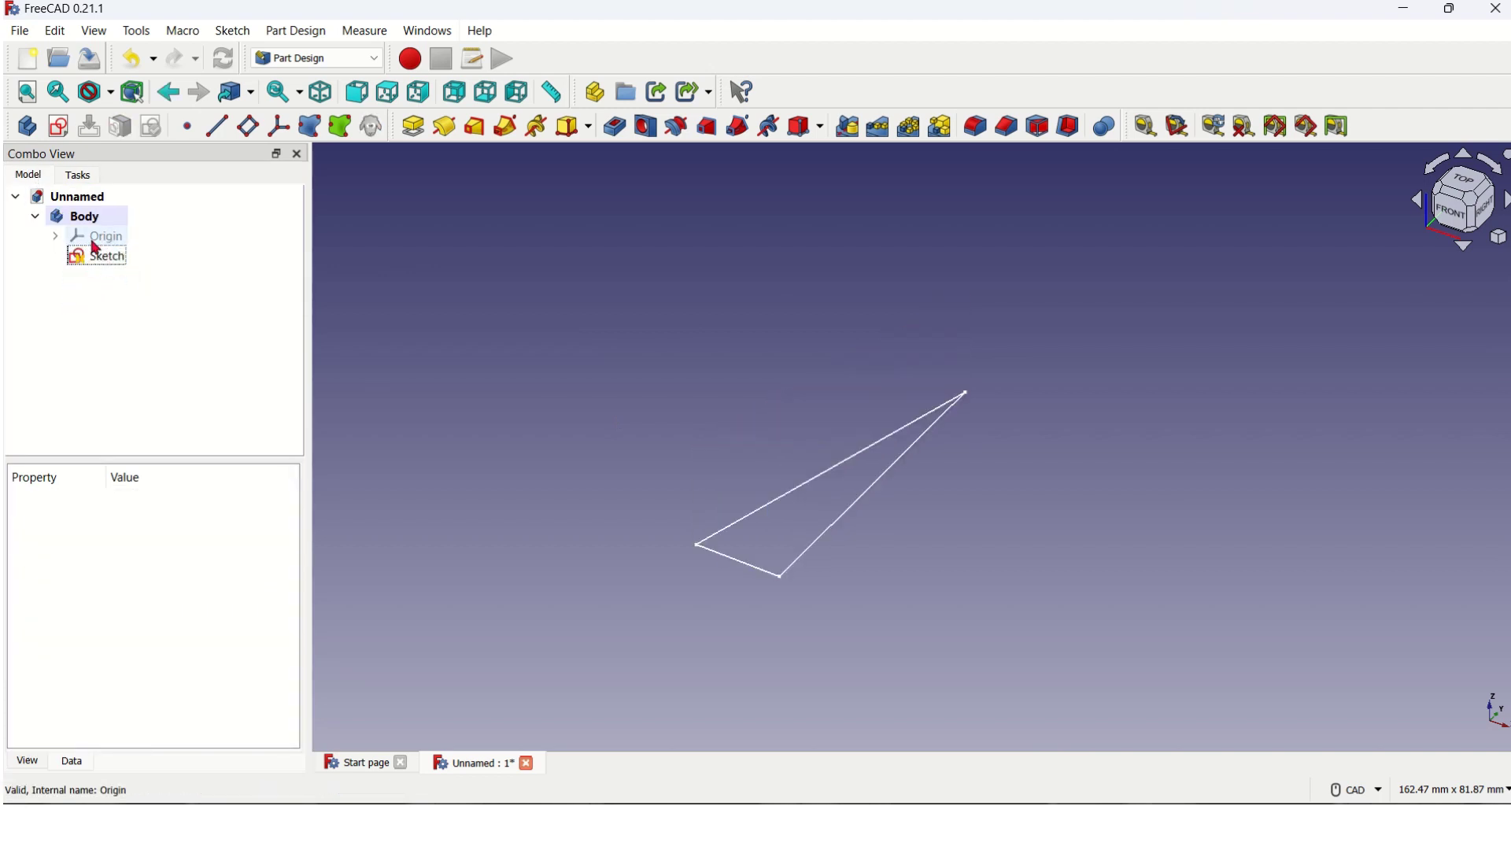
{"action": "left_click", "coordinate": [84, 259]}
{"action": "key", "text": "Delete"}
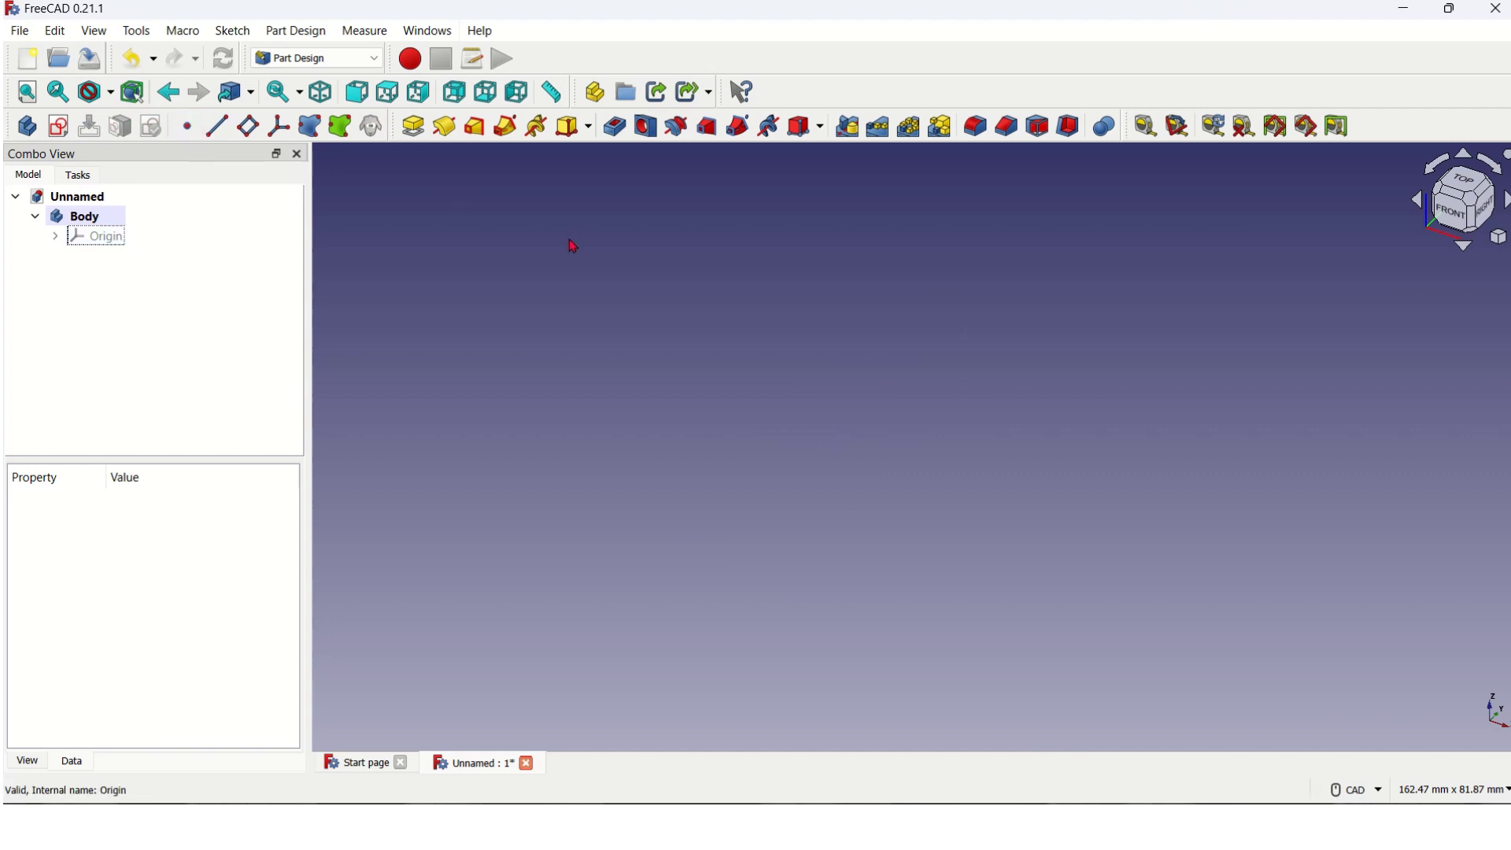